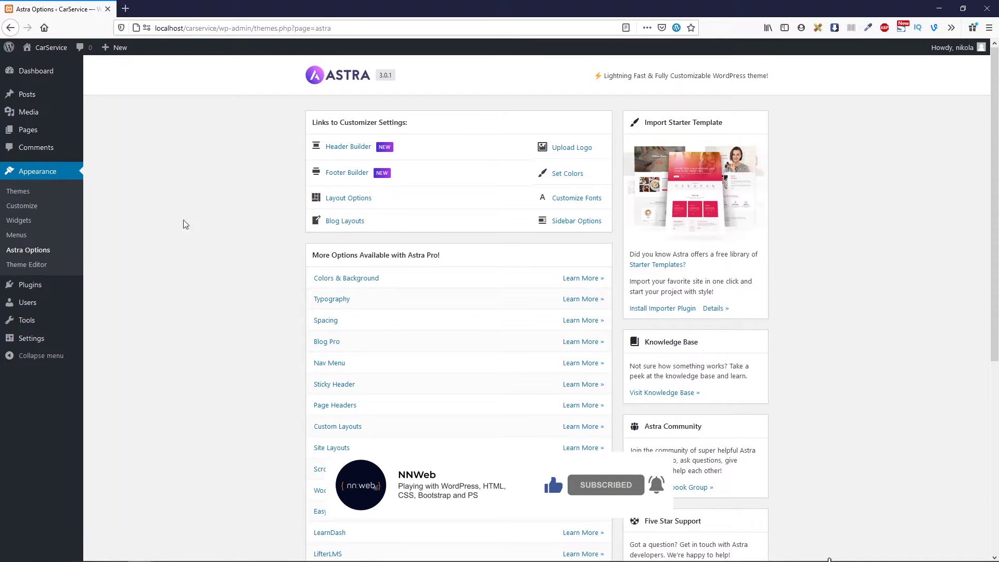
Open the Home page for editing, set its Transparent Header option to Disabled, and update the page
click(22, 133)
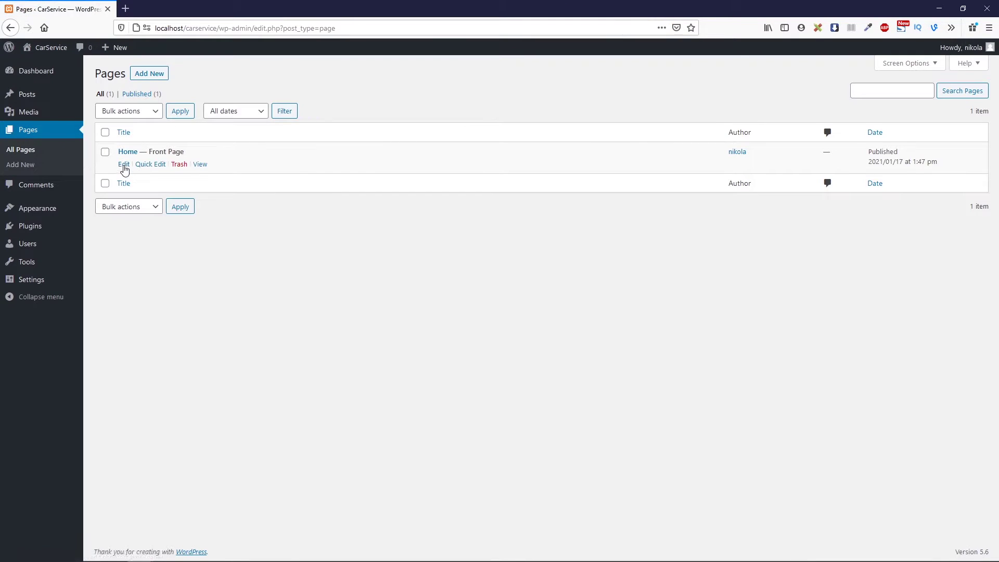
click(124, 165)
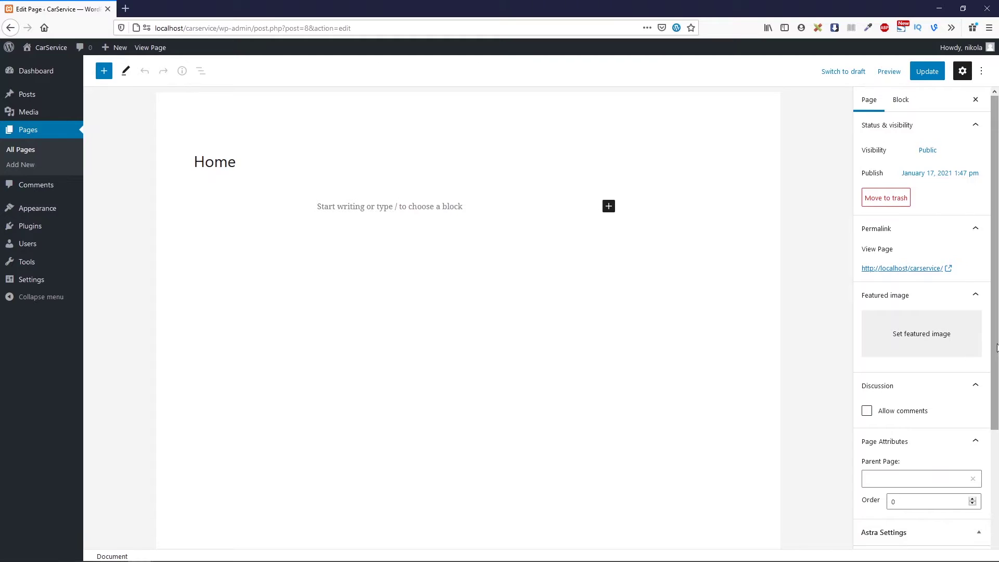
scroll(905, 544, down, 5)
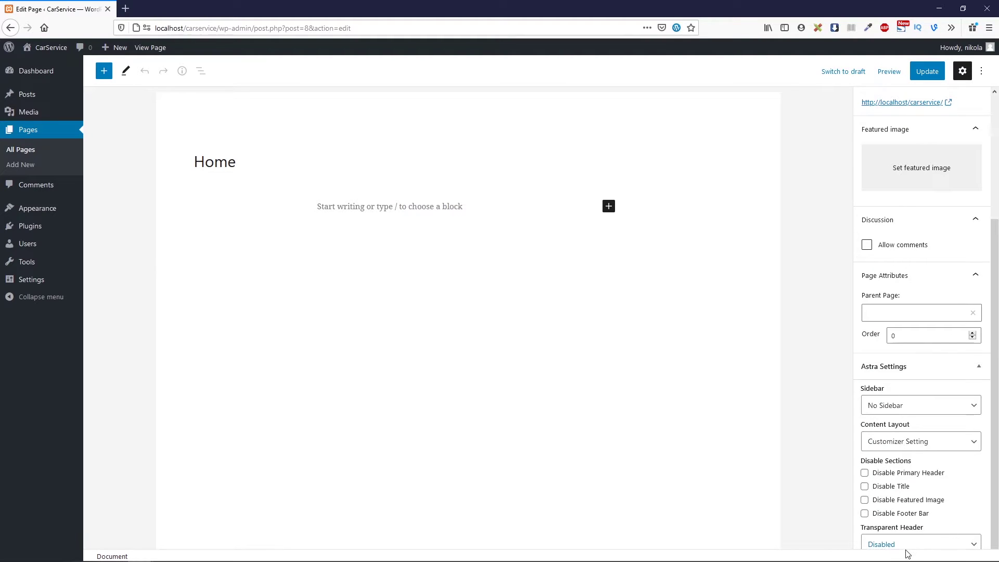
click(893, 543)
click(893, 527)
click(927, 72)
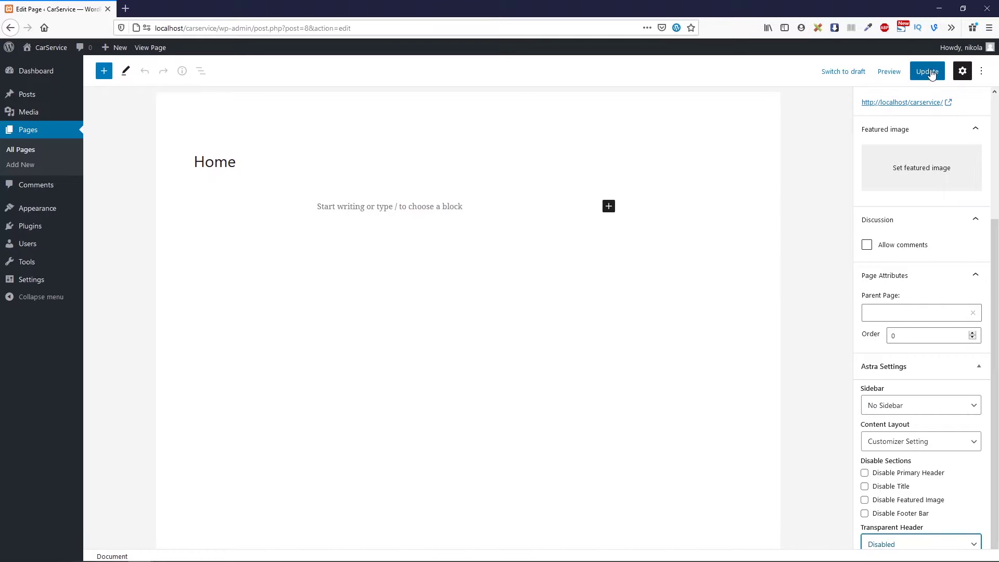
Open the theme customizer and go to its Header Builder
mouse_move(41, 214)
click(40, 215)
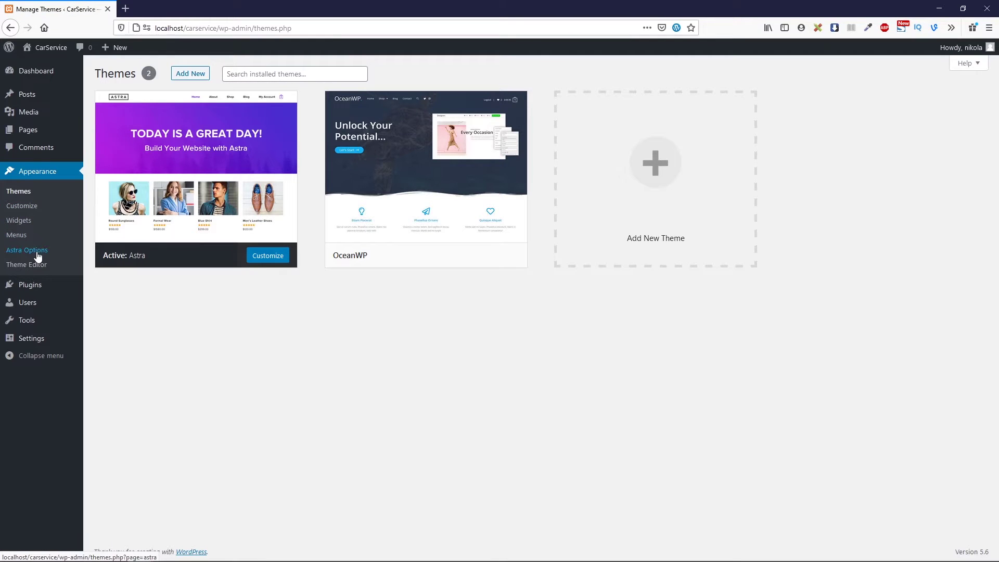
click(29, 207)
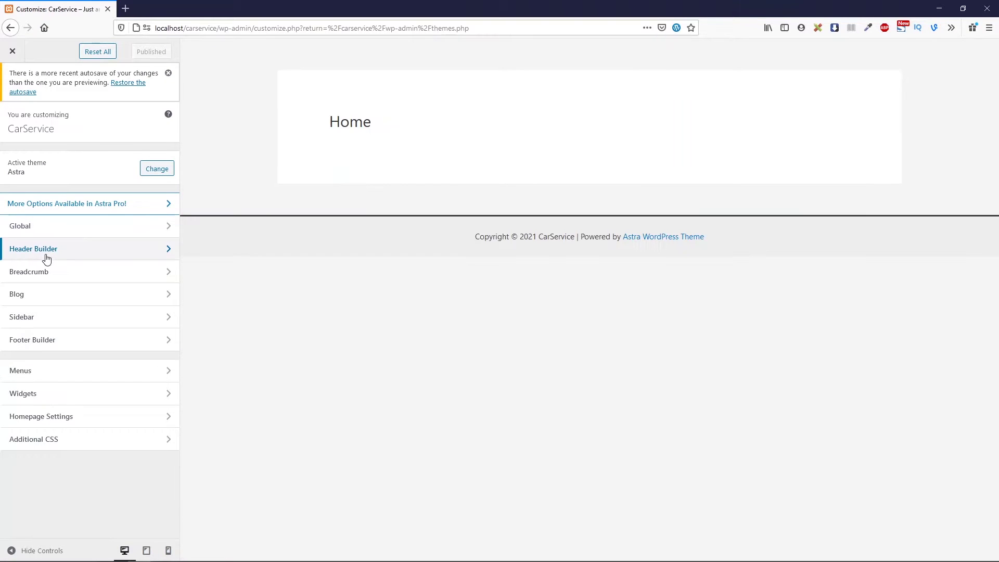
click(50, 252)
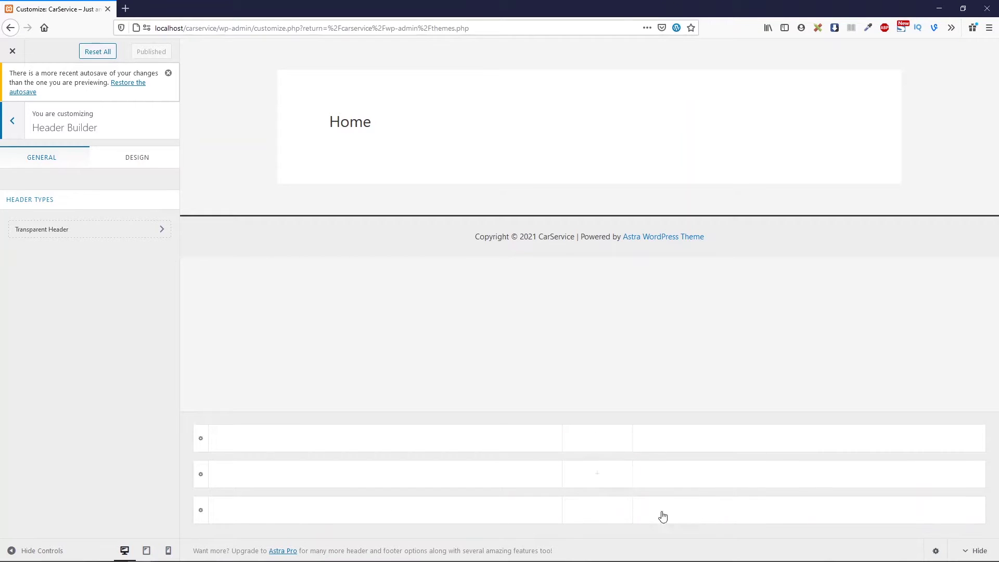
Add a Logo element to the left section of the uppermost header row
click(385, 438)
click(388, 462)
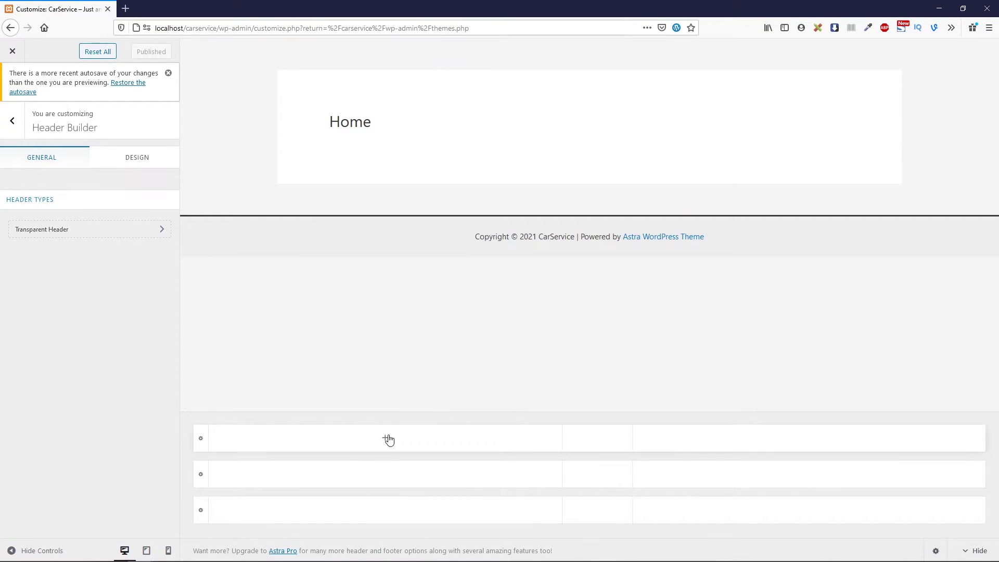
click(386, 440)
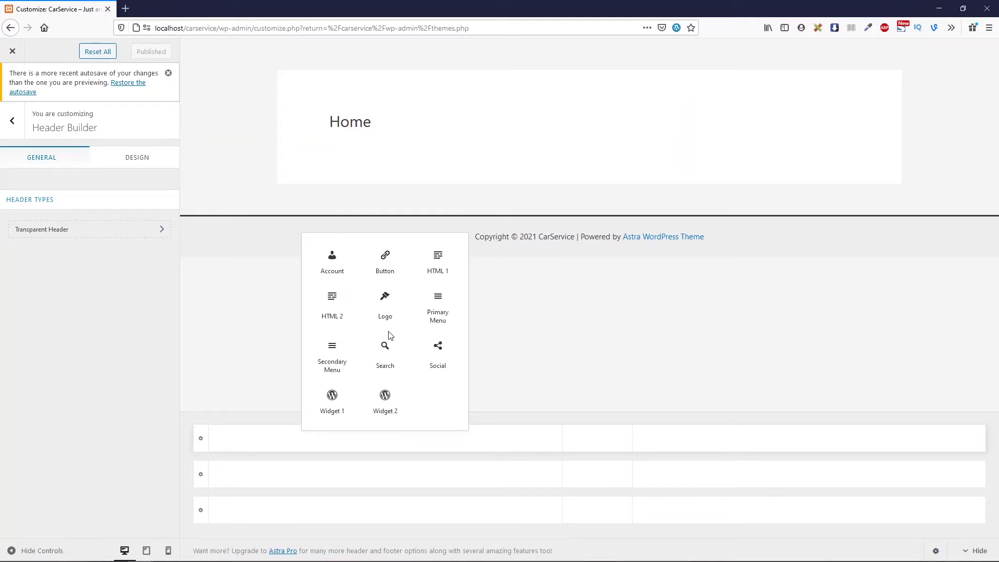
click(390, 310)
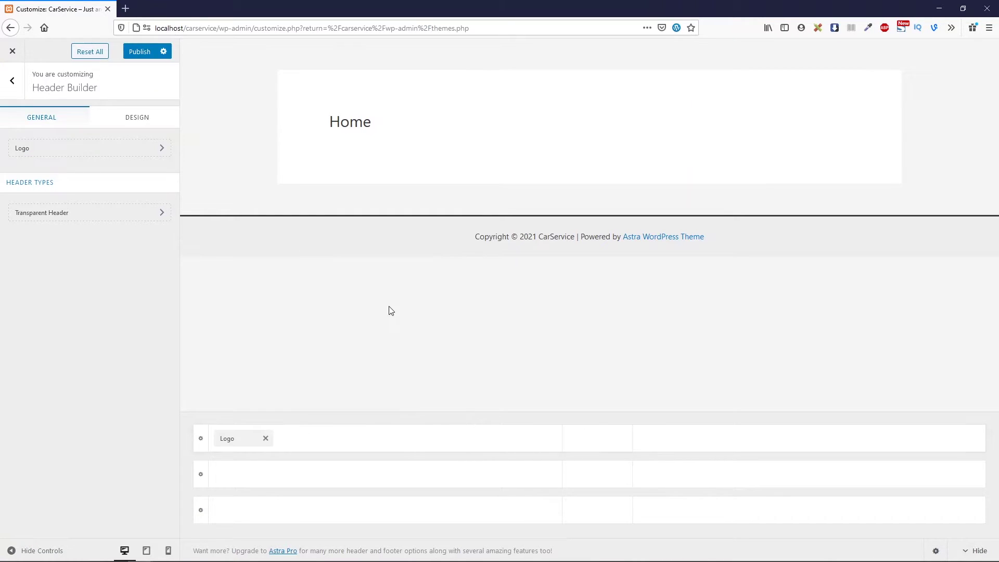
Use NNWeb-Logo.png without cropping as the header logo and set the logo width to 97
click(241, 439)
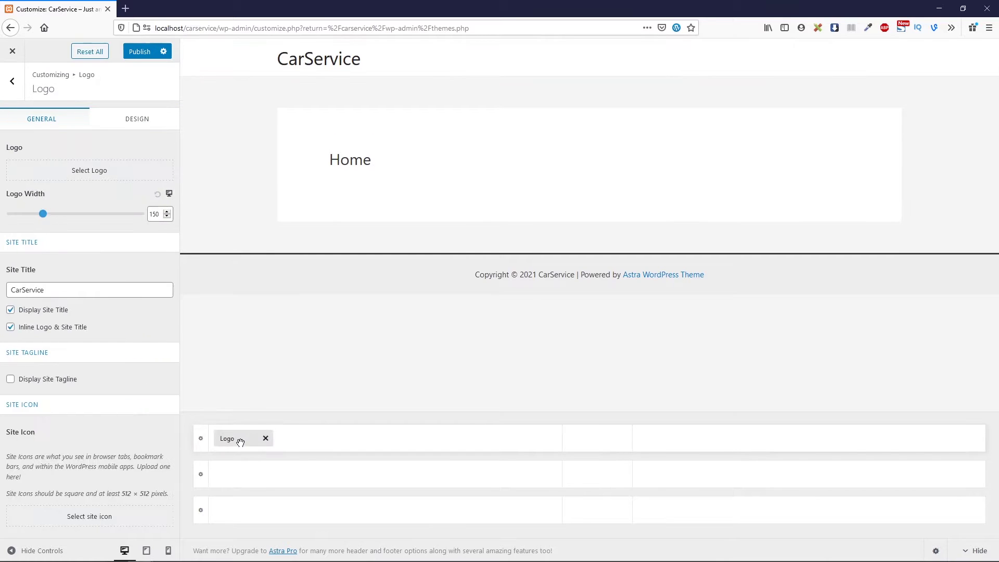
click(80, 175)
click(78, 172)
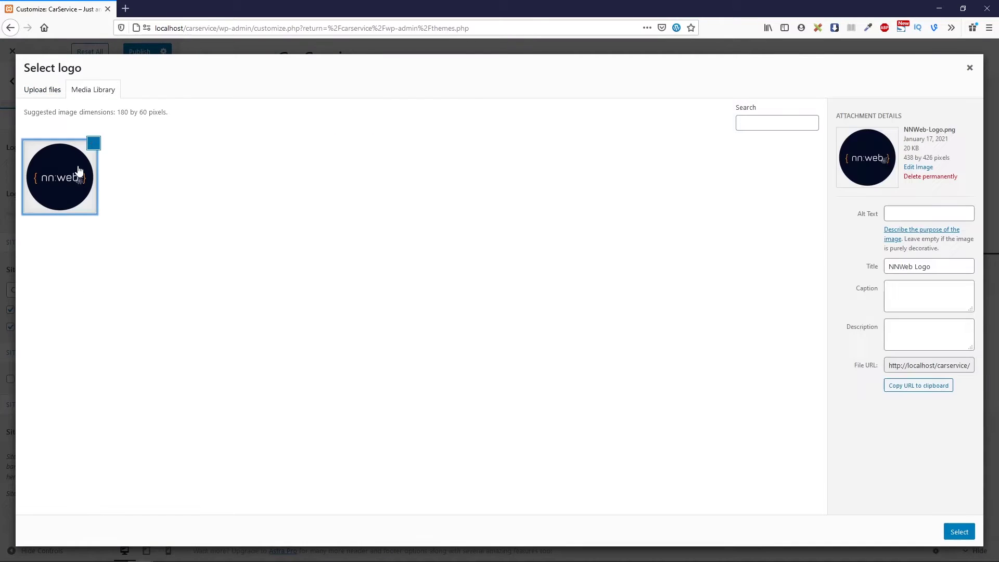
click(959, 531)
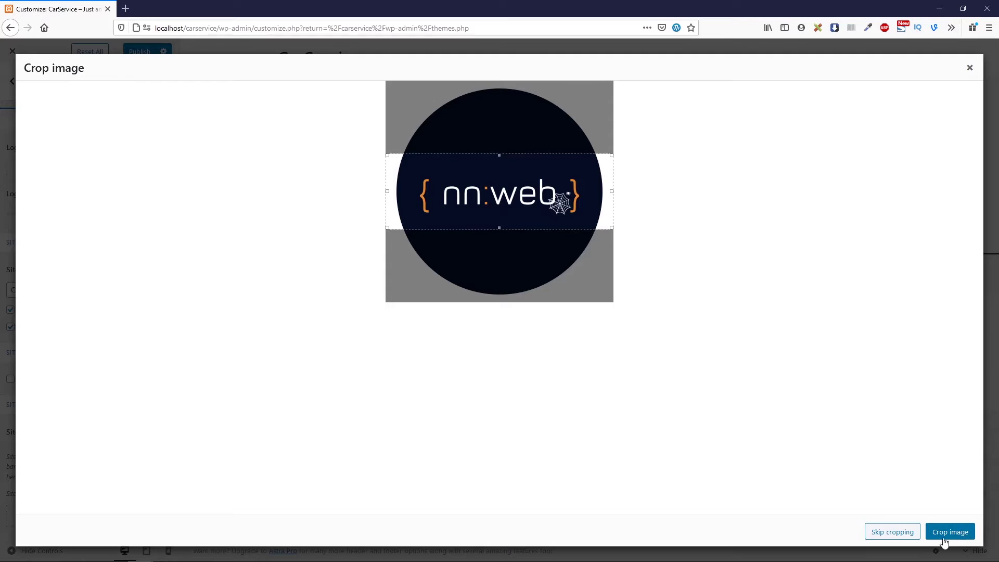
click(905, 533)
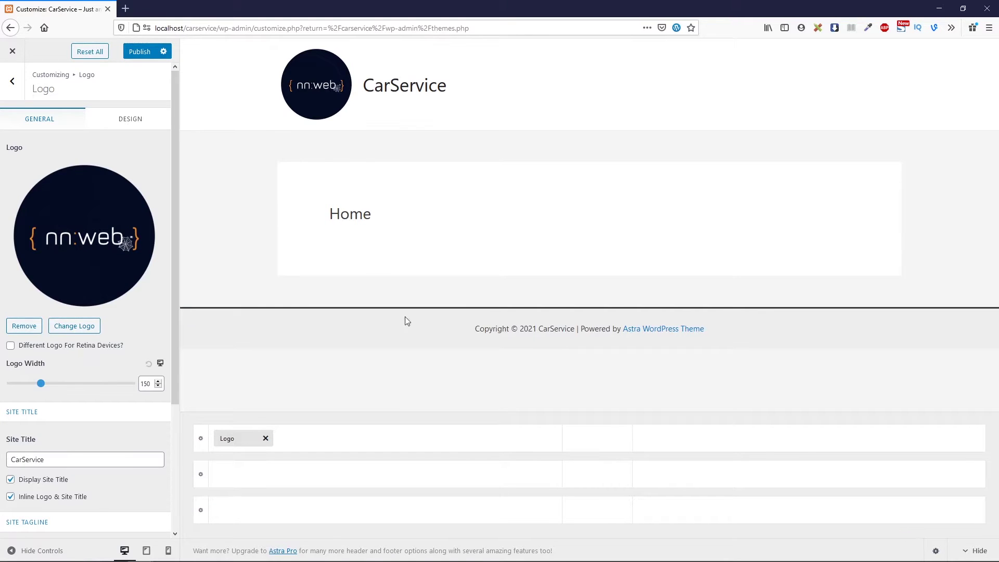
drag(40, 383, 31, 387)
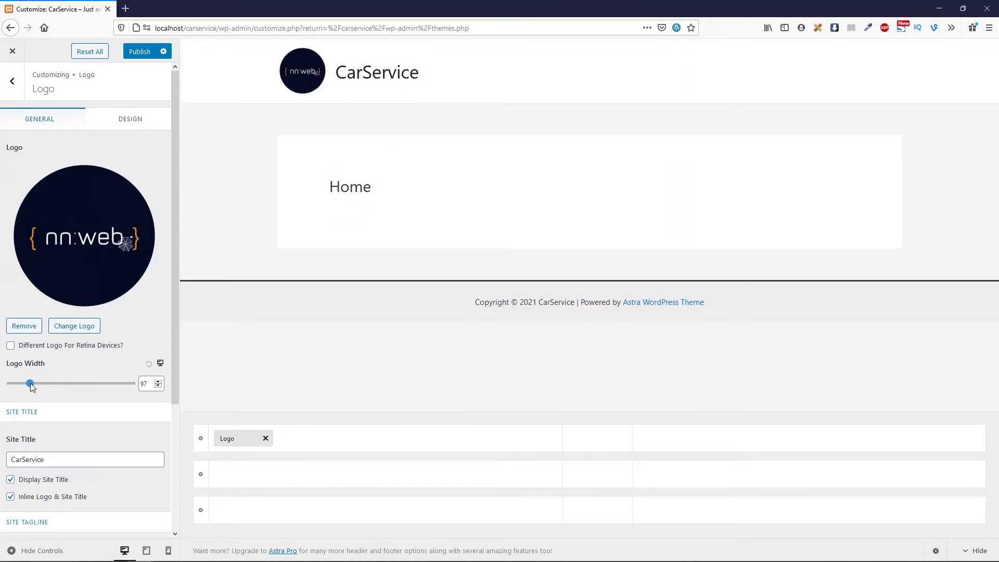
Review the Logo element's site title, tagline and site icon settings
click(11, 90)
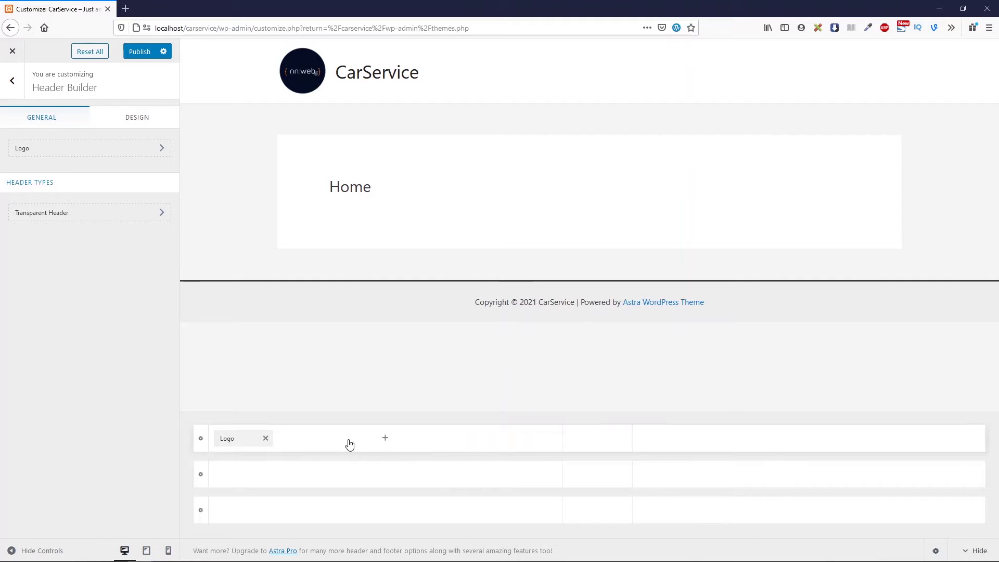
click(234, 438)
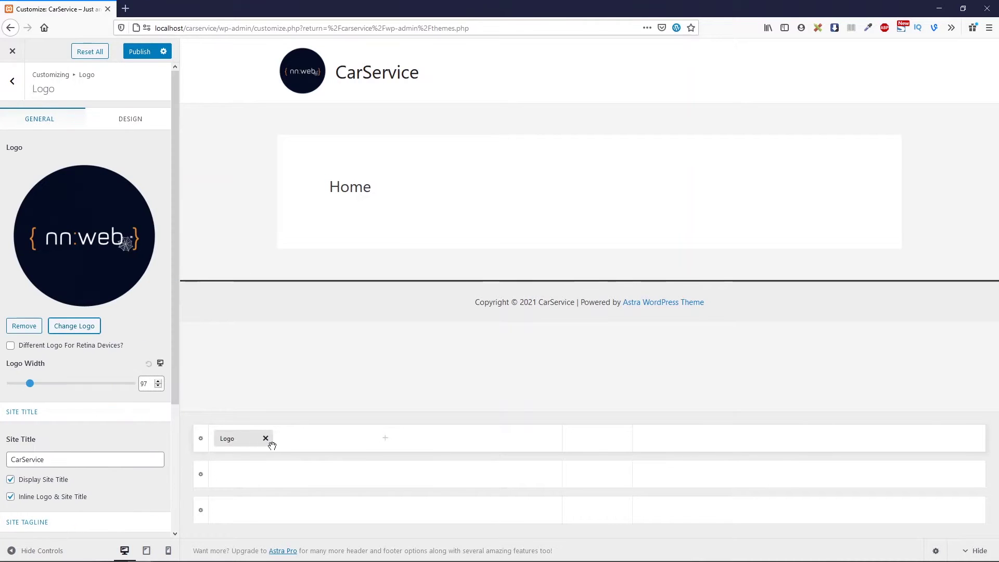
scroll(80, 358, down, 1)
scroll(82, 362, down, 3)
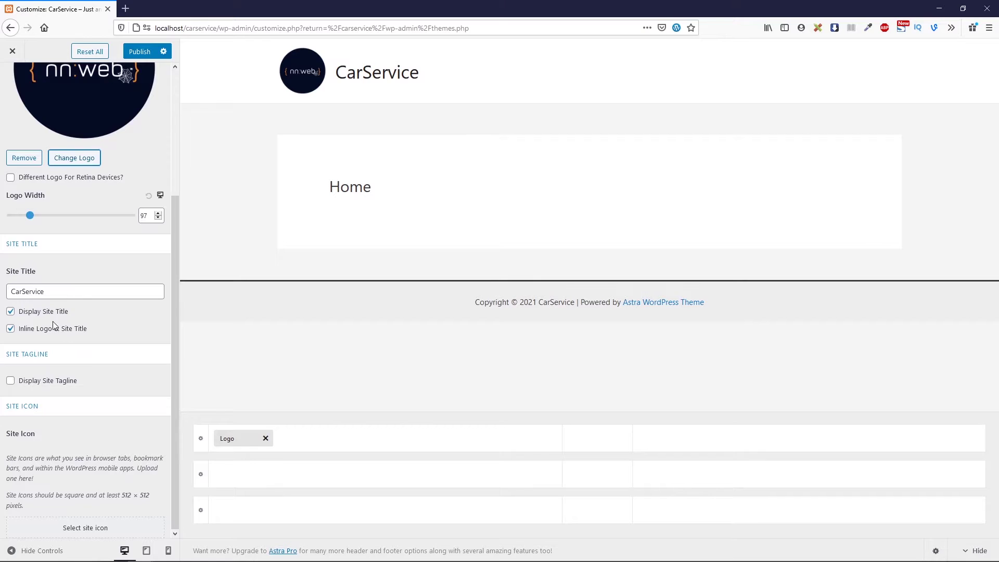
scroll(146, 457, up, 4)
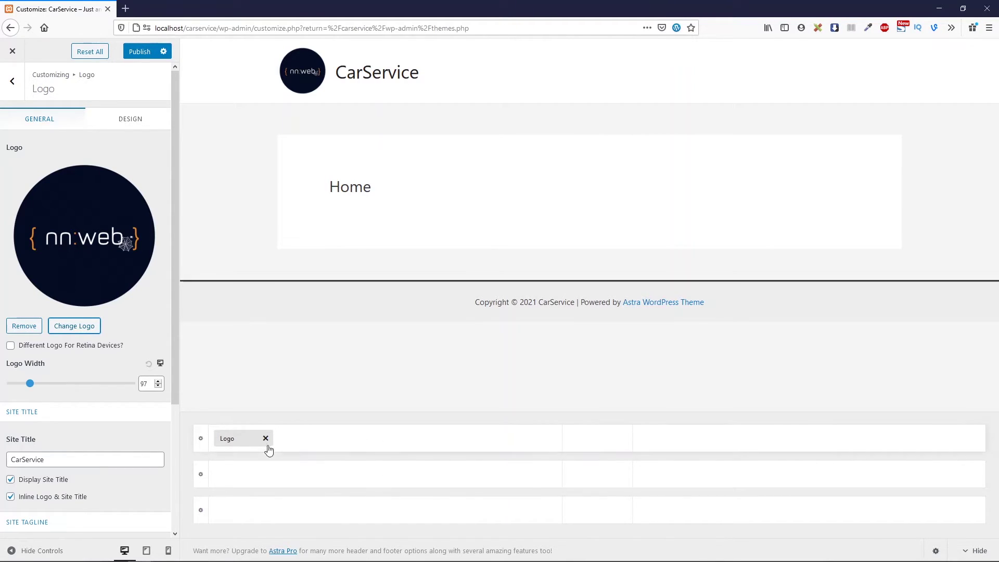
Add the Secondary Menu to the uppermost header row's left section and move the Logo to the row below
click(386, 439)
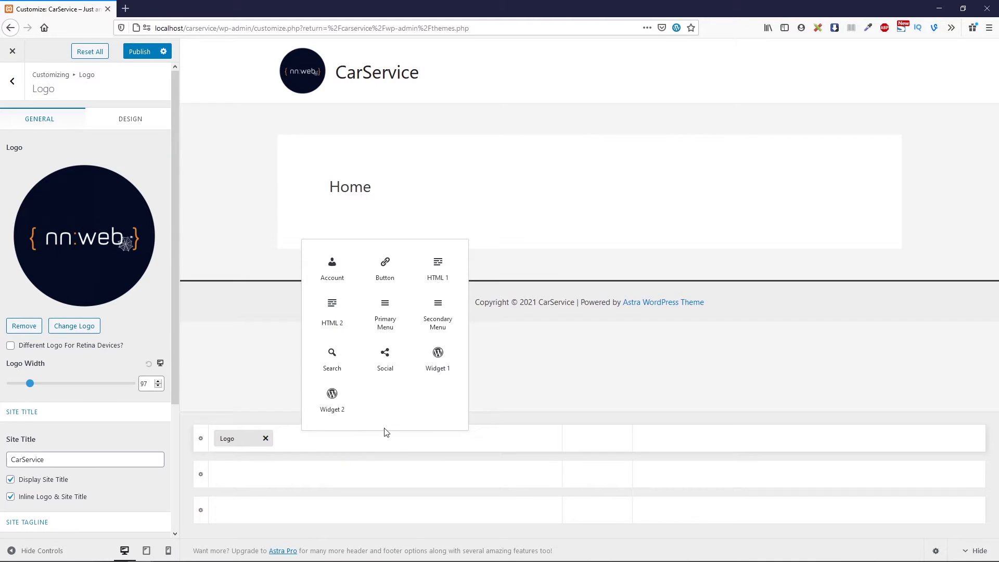
click(440, 312)
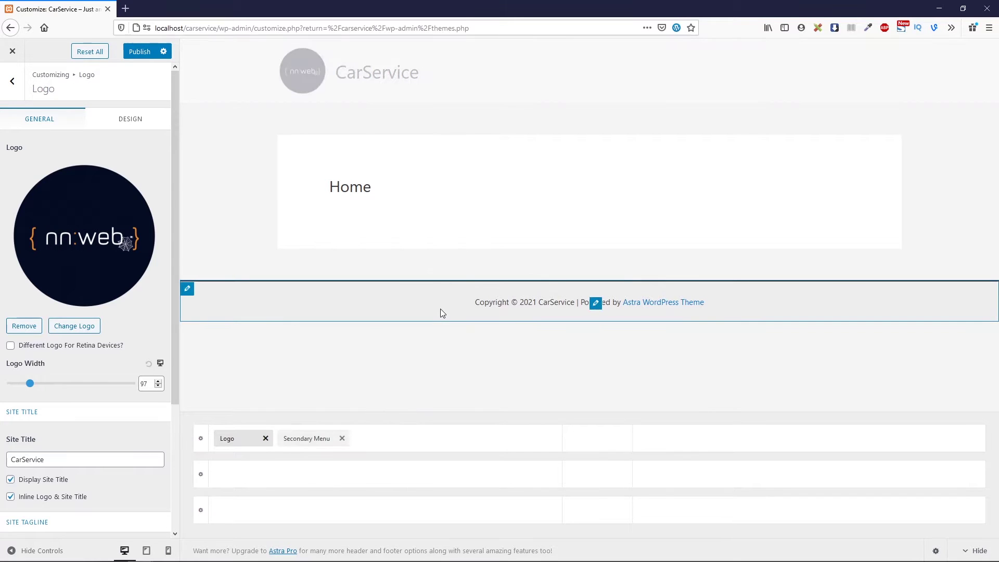
drag(242, 438, 244, 474)
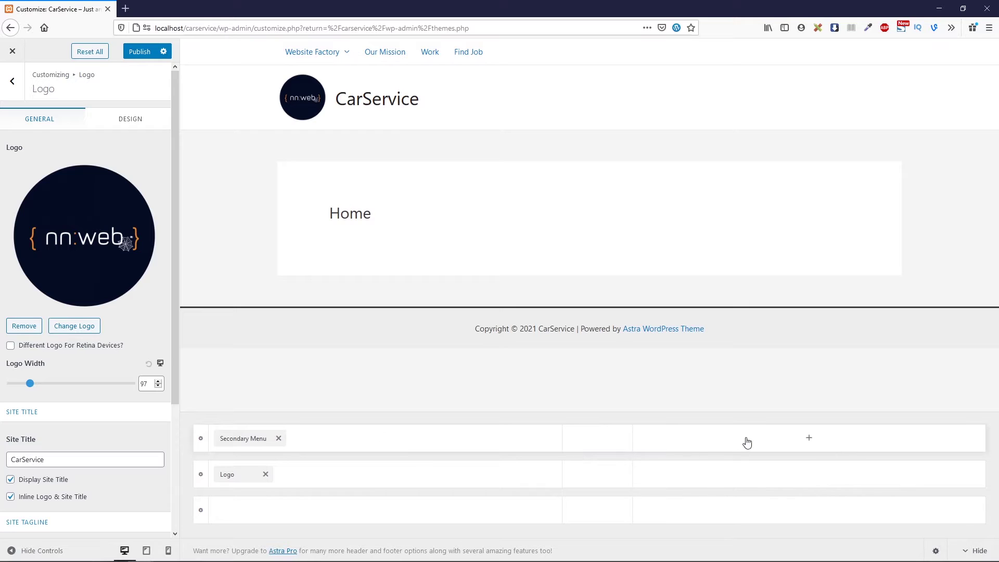
Add the Primary Menu to the uppermost header row's right section and move the Logo into that row's center
click(806, 442)
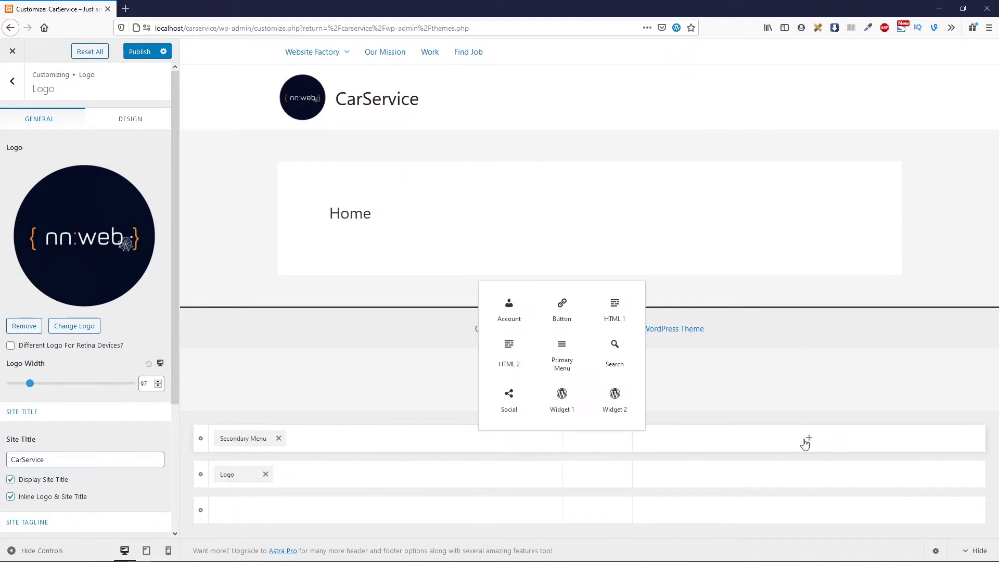
click(558, 350)
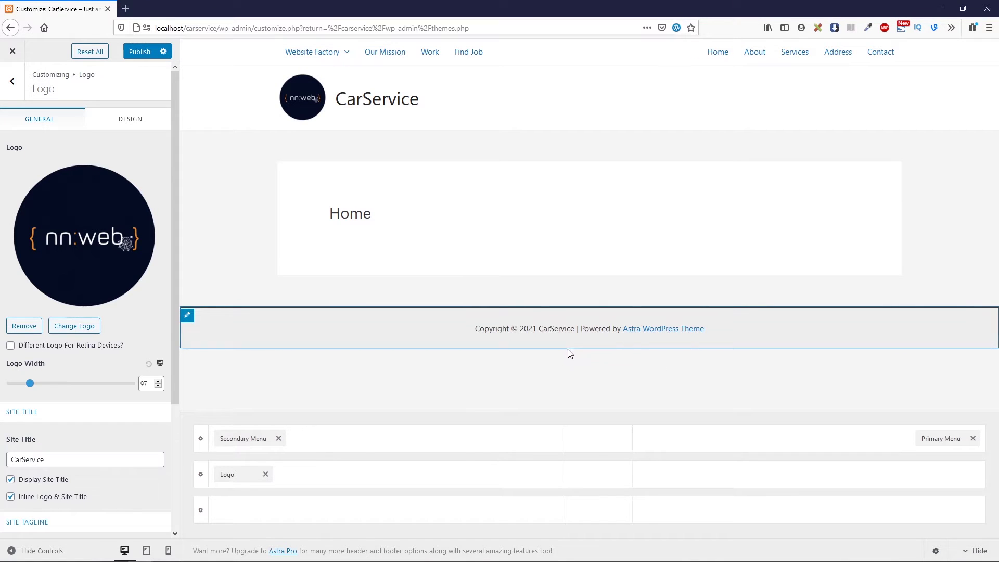
drag(238, 474, 604, 437)
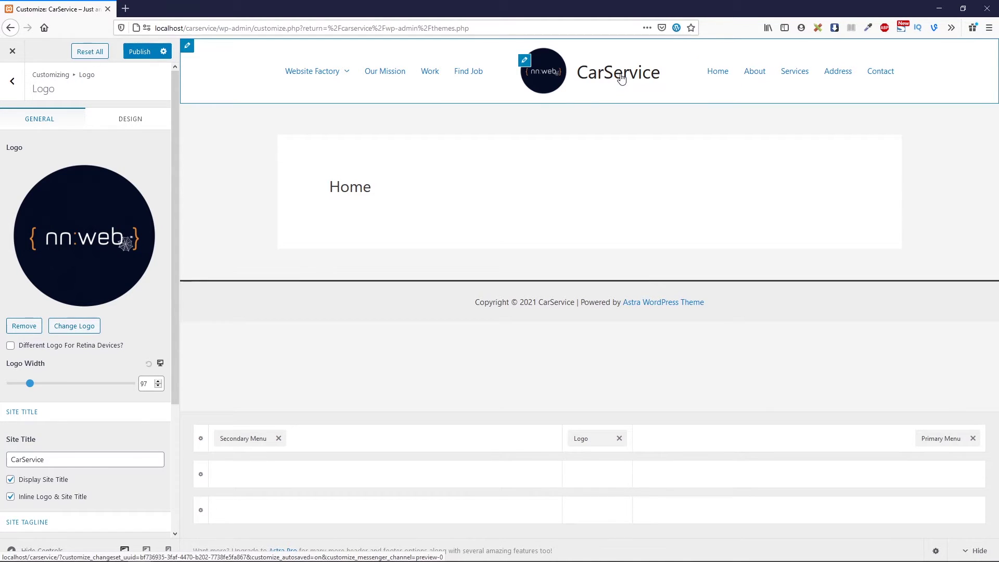
Clear the site title text and move the Logo to the center of the middle header row
drag(73, 459, 2, 460)
key(BackSpace)
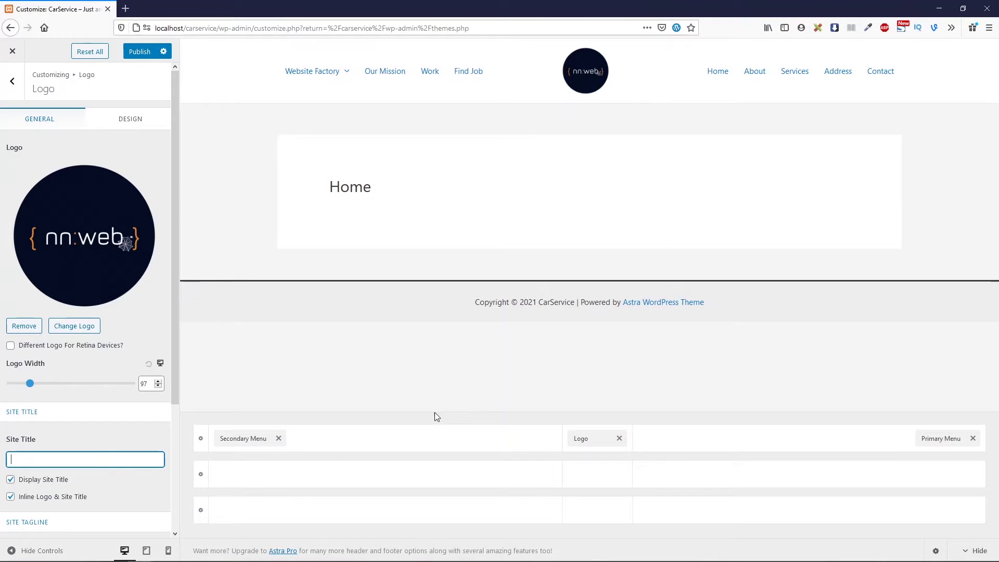
drag(593, 441, 591, 474)
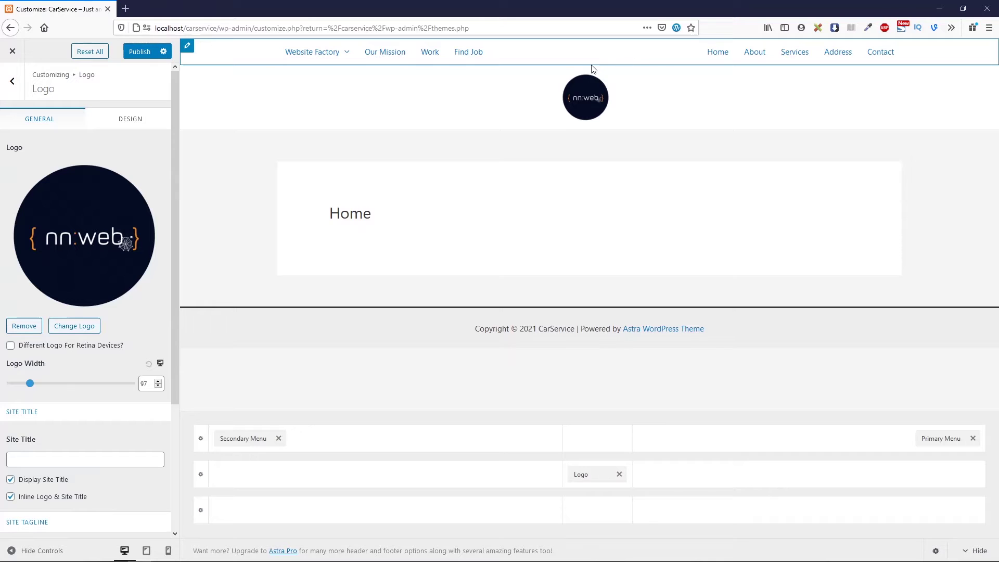
Add a Search element to the center section of the uppermost header row
click(601, 438)
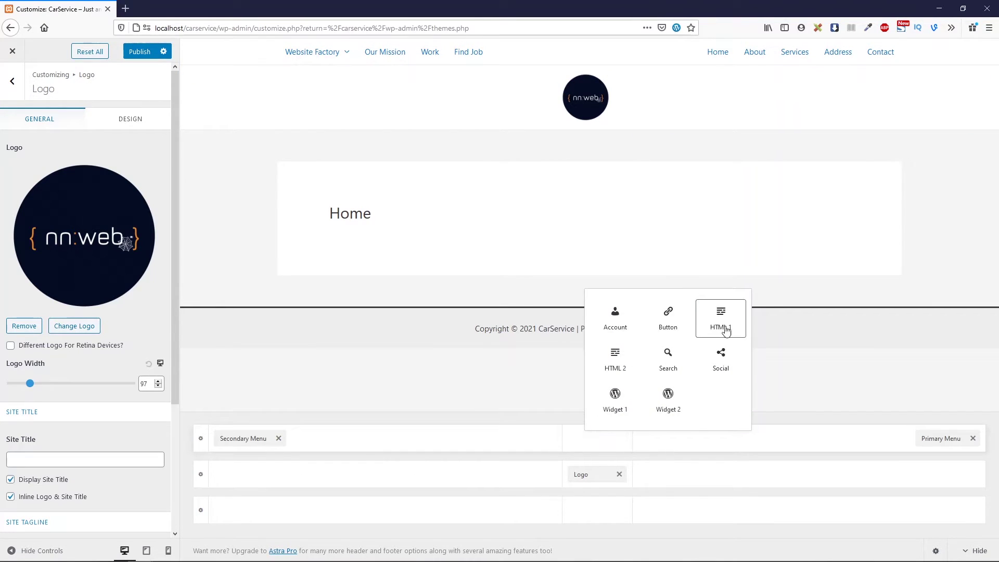
click(676, 359)
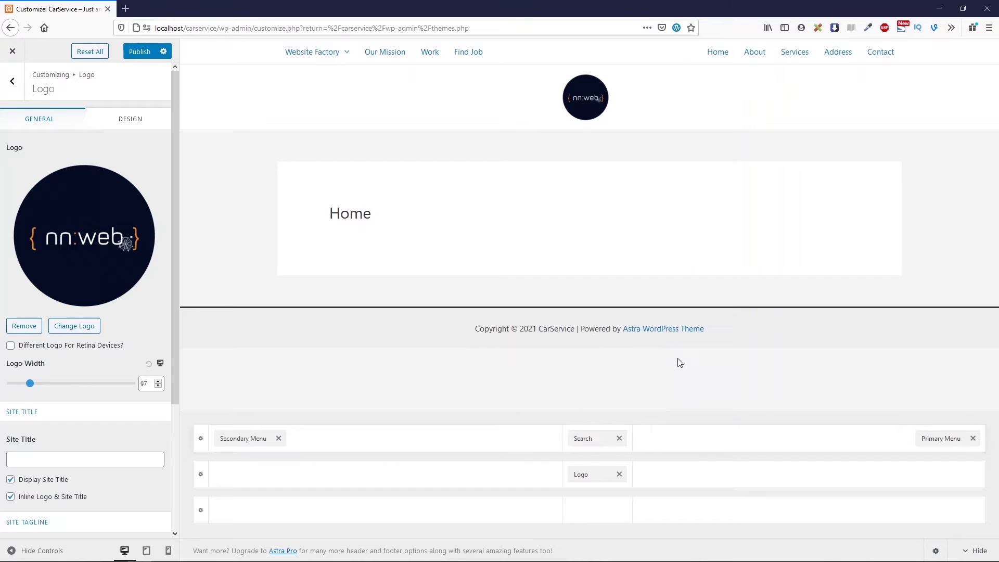
mouse_move(592, 56)
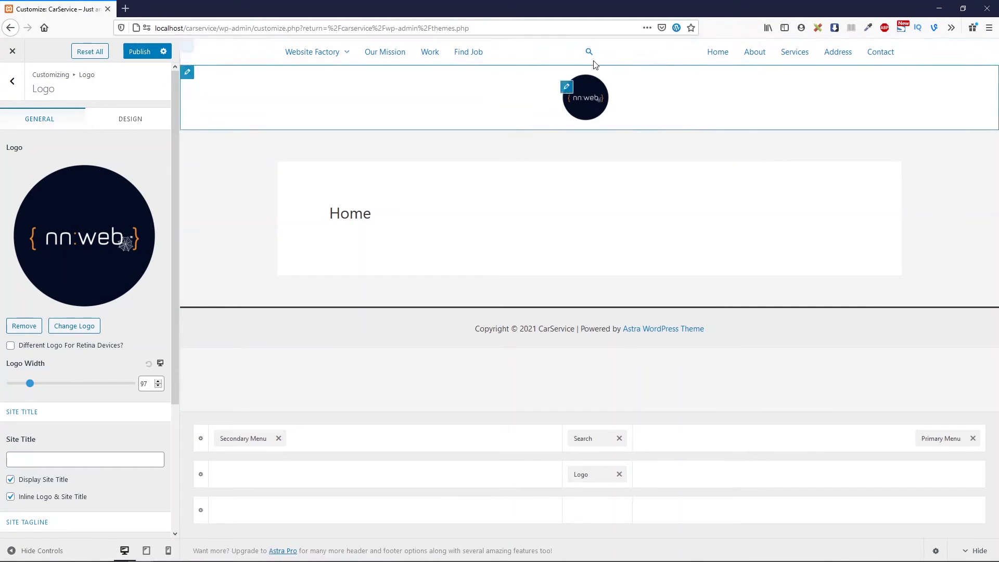
Set the Secondary Menu's hover style to Zoom In in its design settings
mouse_move(258, 477)
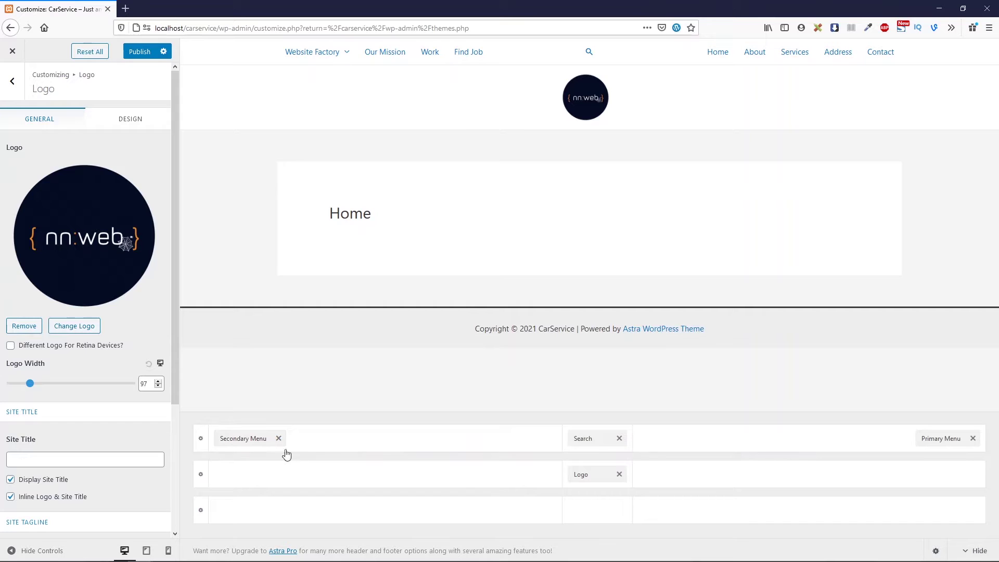
click(253, 440)
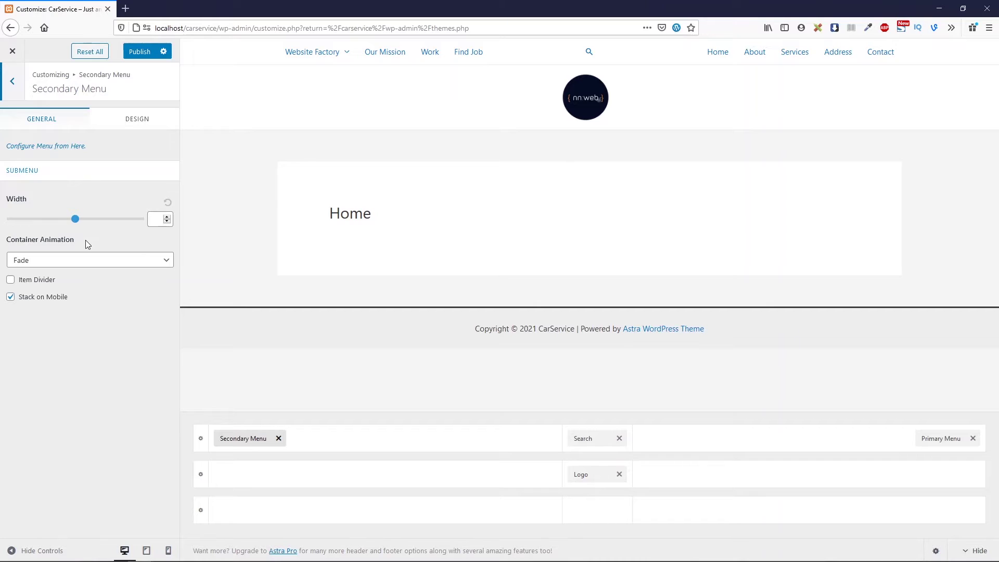
click(74, 267)
click(76, 267)
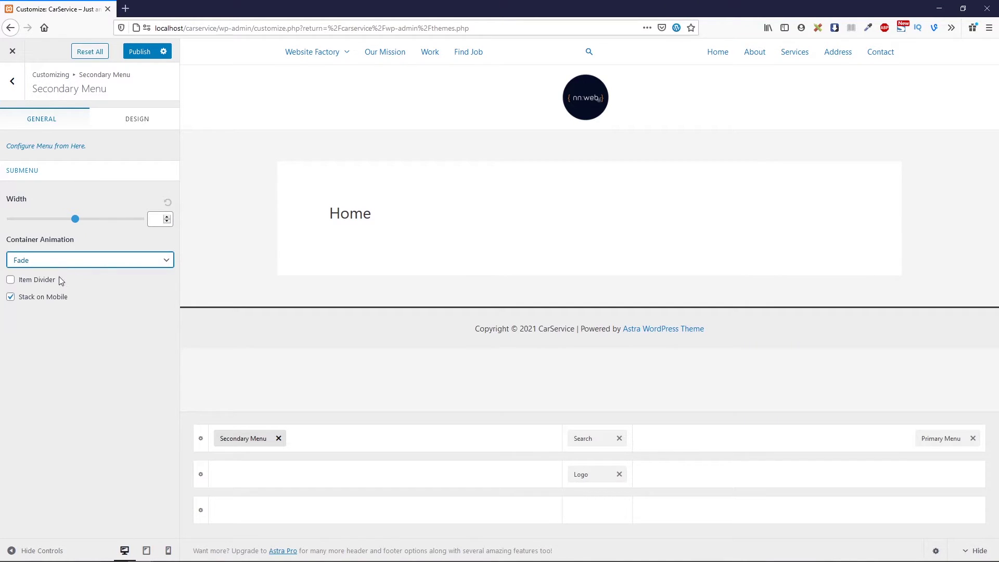
click(131, 127)
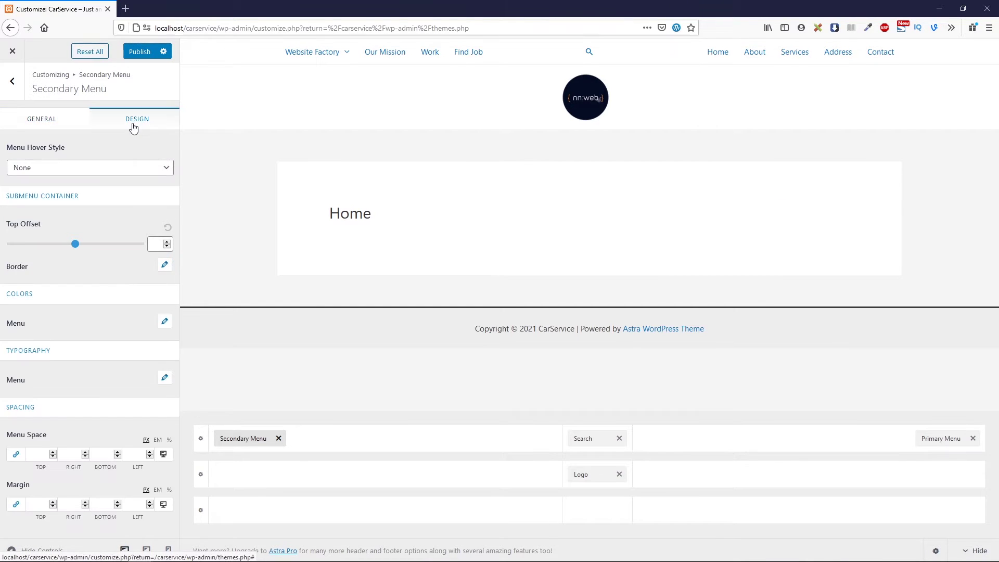
click(116, 167)
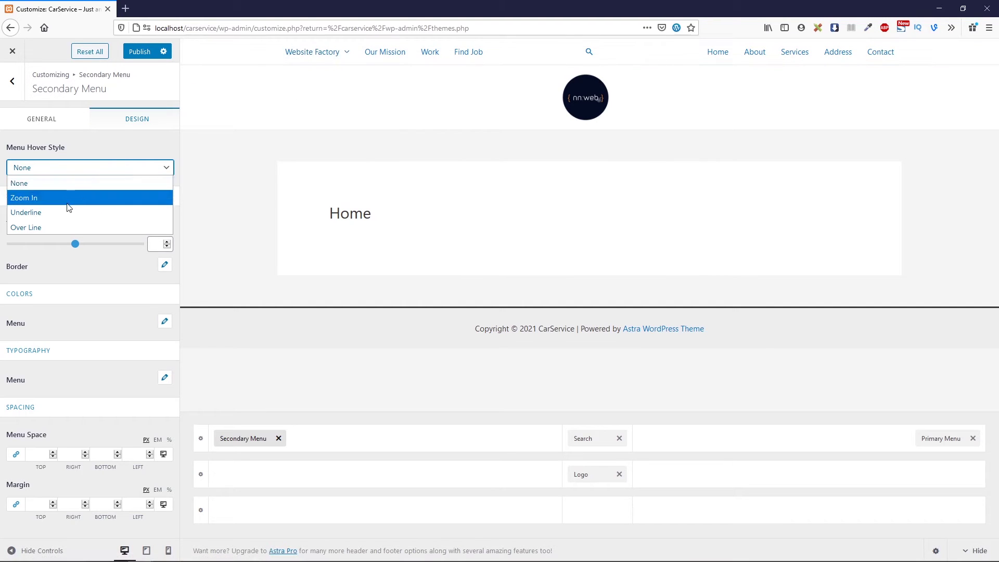
click(23, 197)
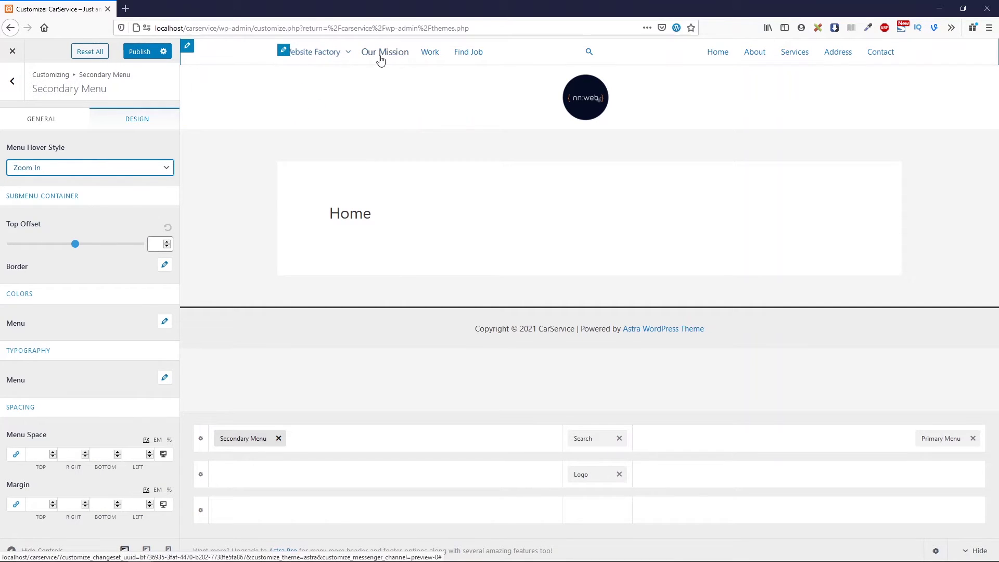
click(116, 164)
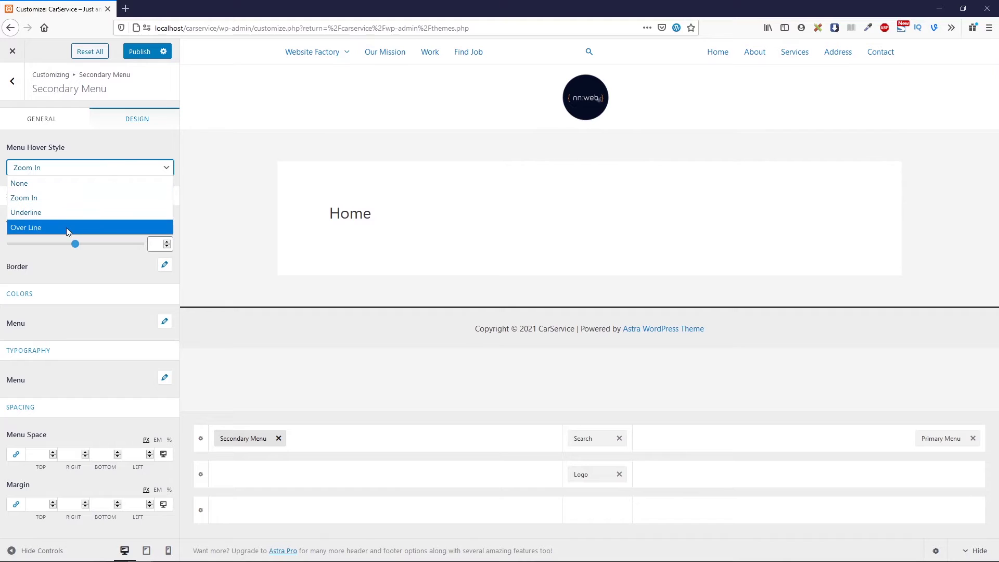
click(86, 172)
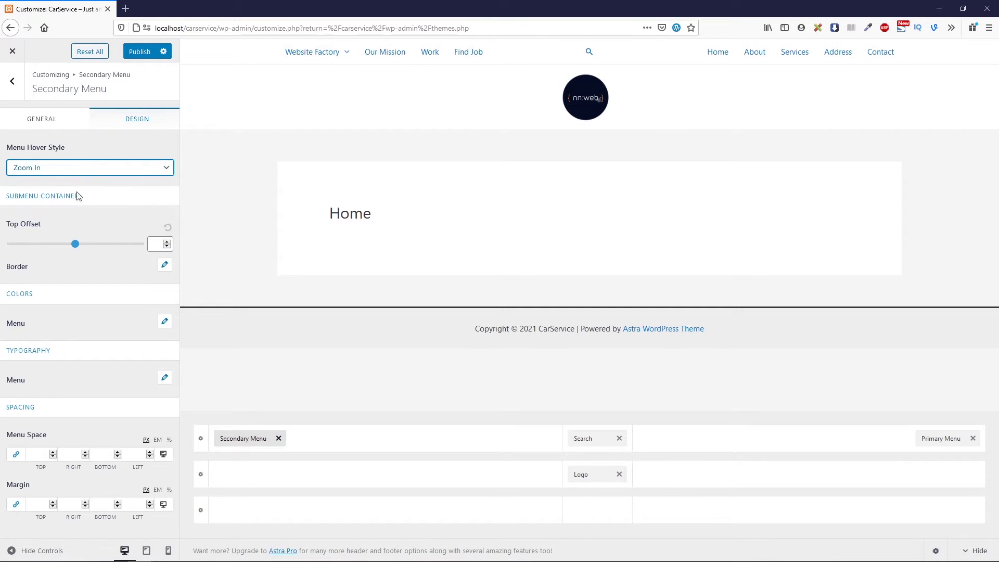
Try a submenu top offset of 115 for the Secondary Menu, check its dropdown in the preview, and reset the offset
drag(77, 244, 86, 247)
mouse_move(320, 57)
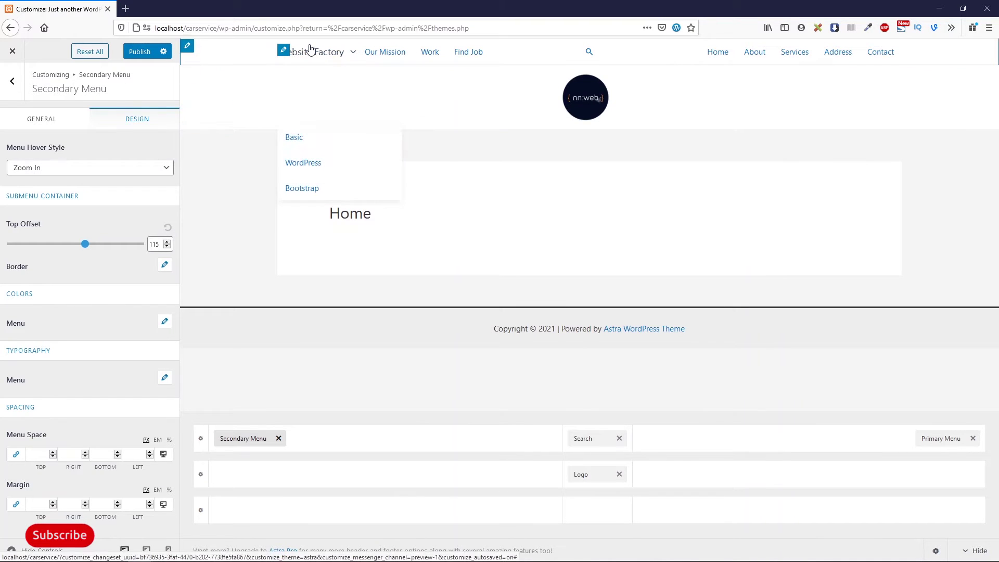
click(168, 229)
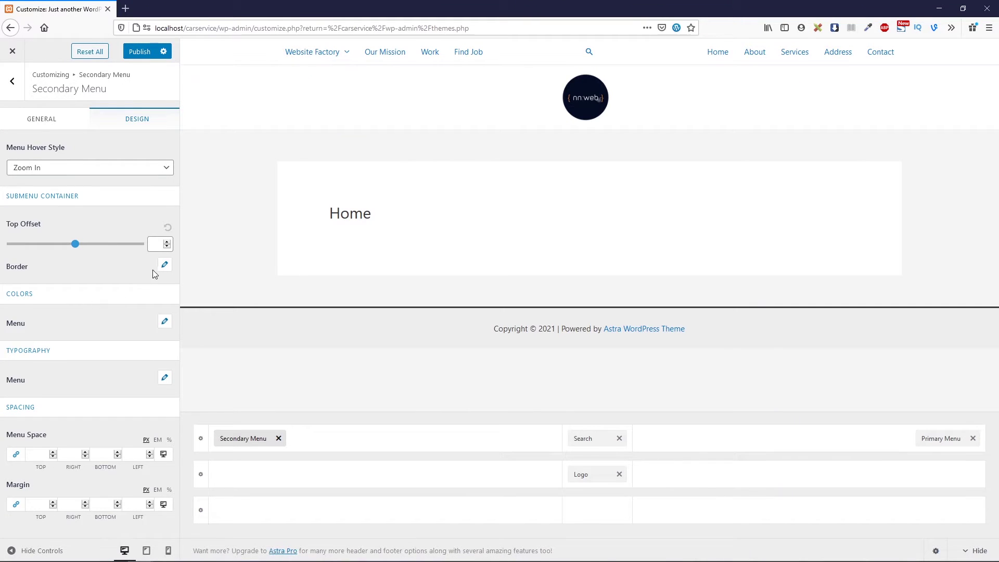
Examine the Secondary Menu's colour and typography options, including the list of available font families
click(161, 322)
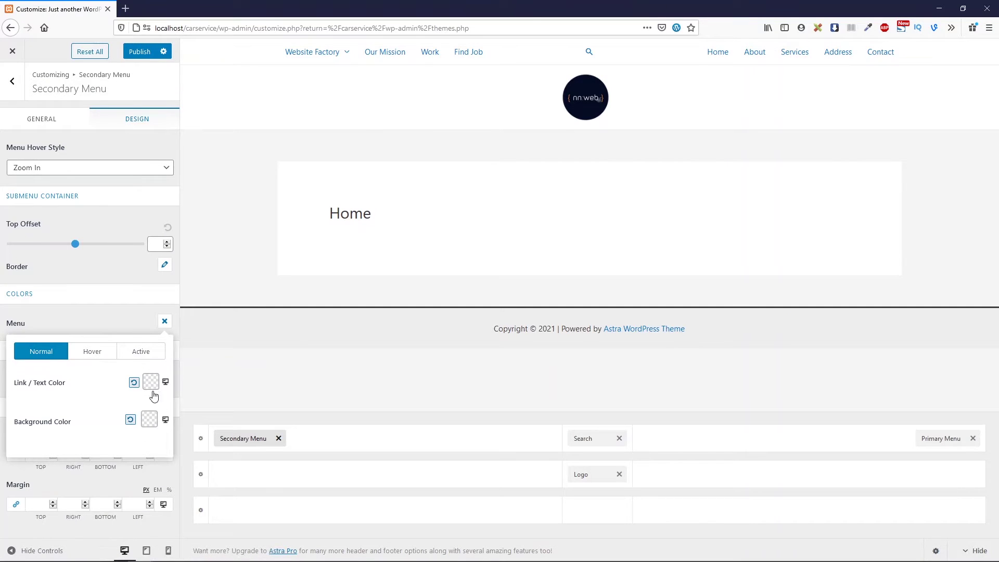
click(127, 320)
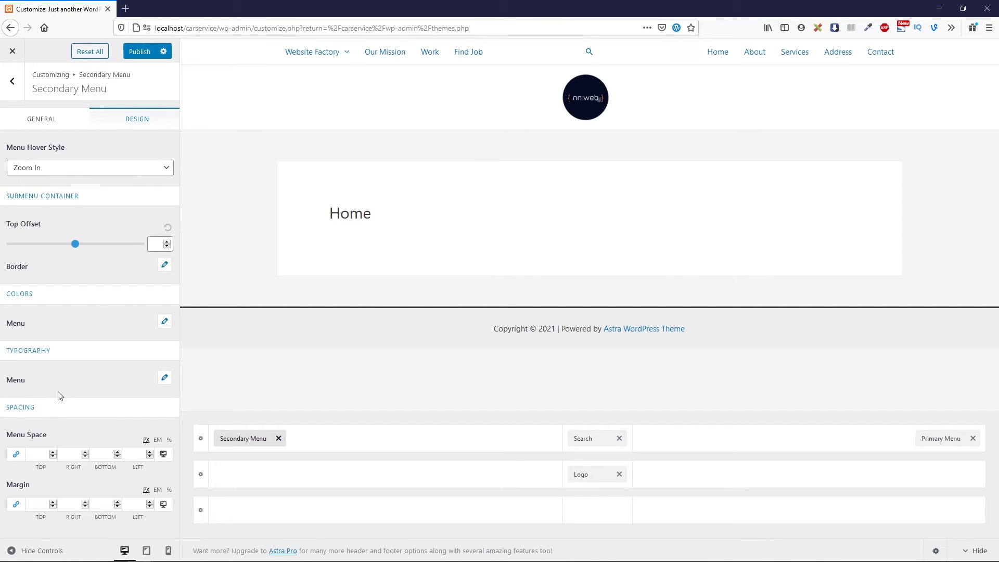
click(164, 379)
click(127, 431)
click(129, 432)
click(129, 431)
scroll(85, 508, down, 8)
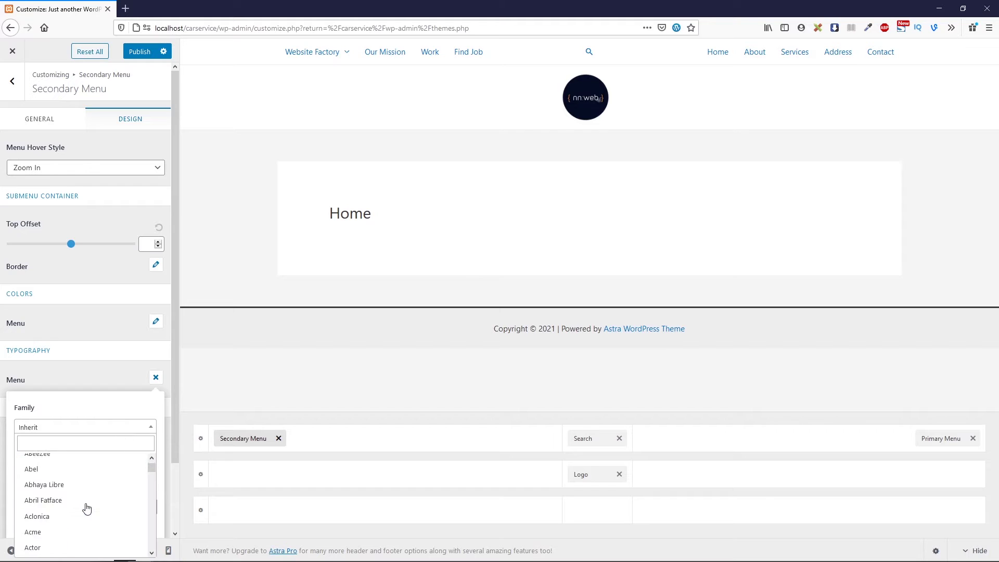
click(93, 376)
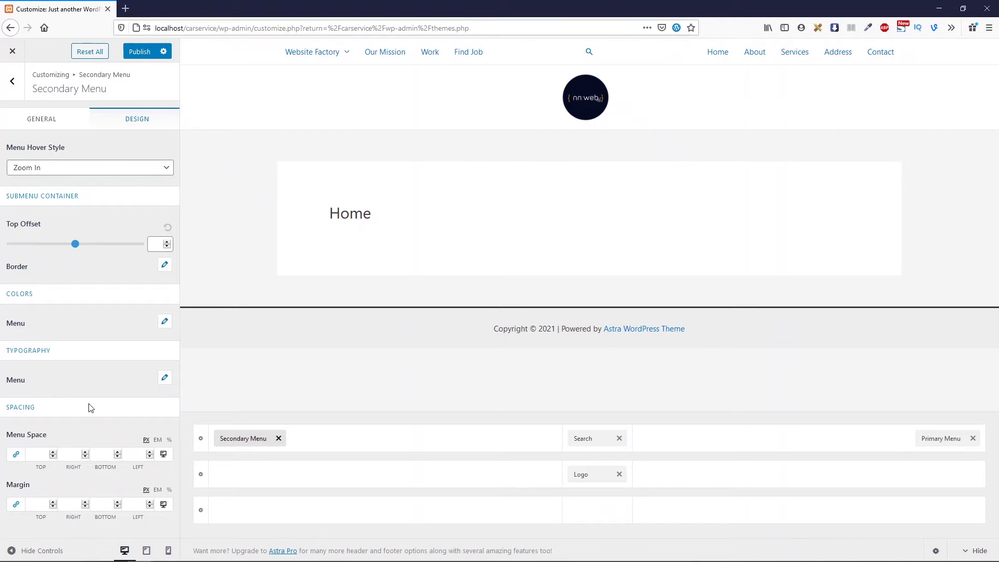
click(165, 383)
scroll(103, 470, down, 3)
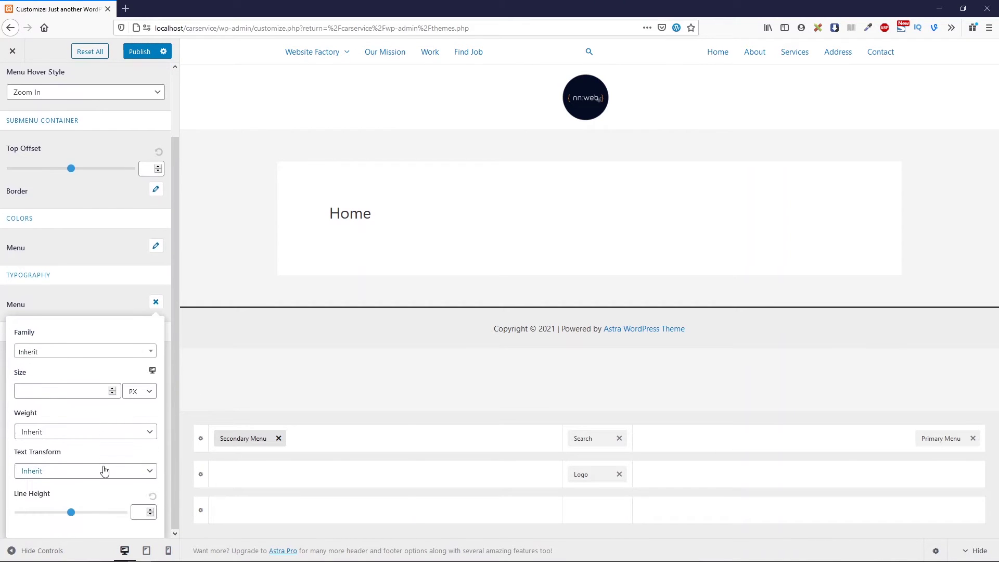
click(88, 302)
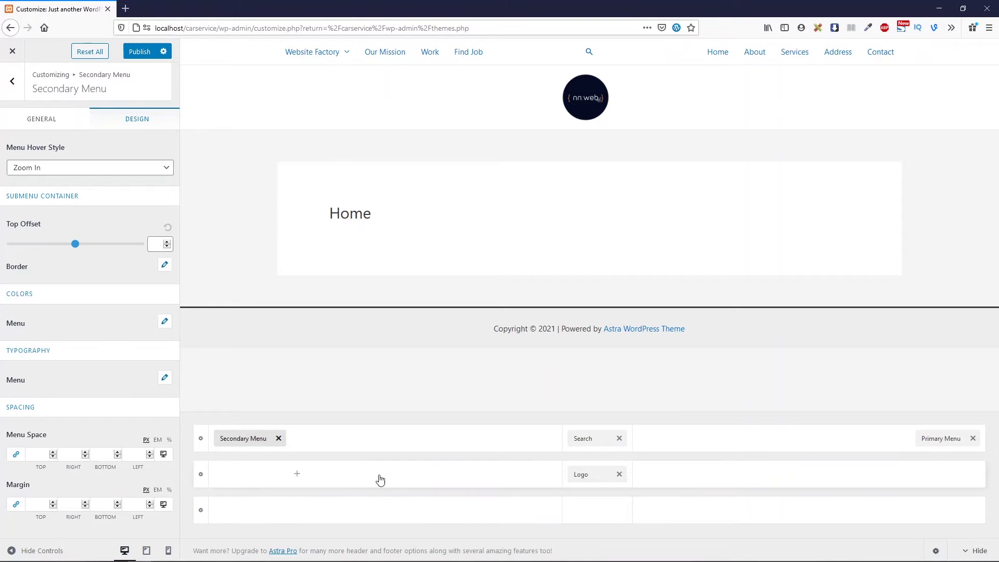
Examine the icon color setting of the Search element in the uppermost header row
click(581, 439)
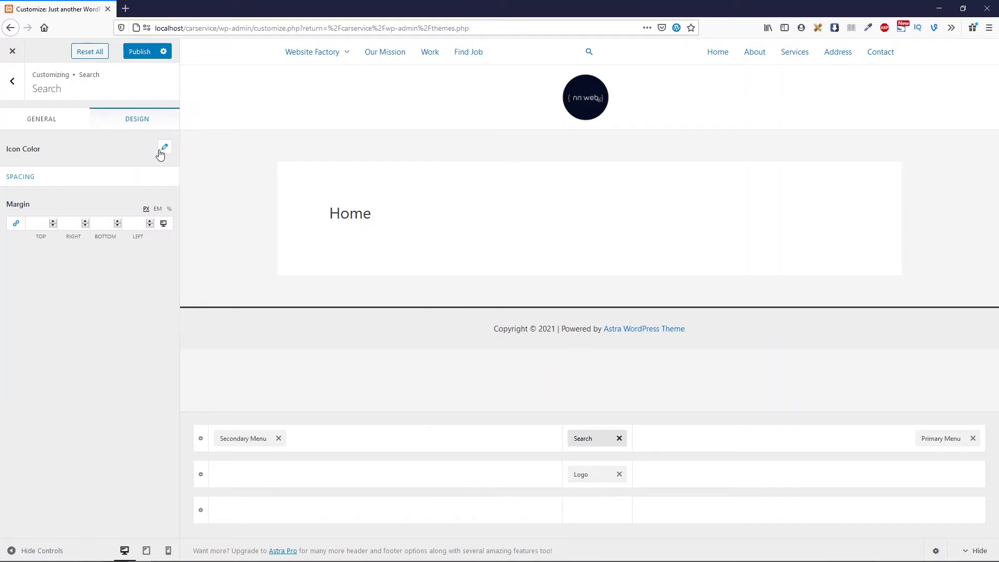
click(164, 150)
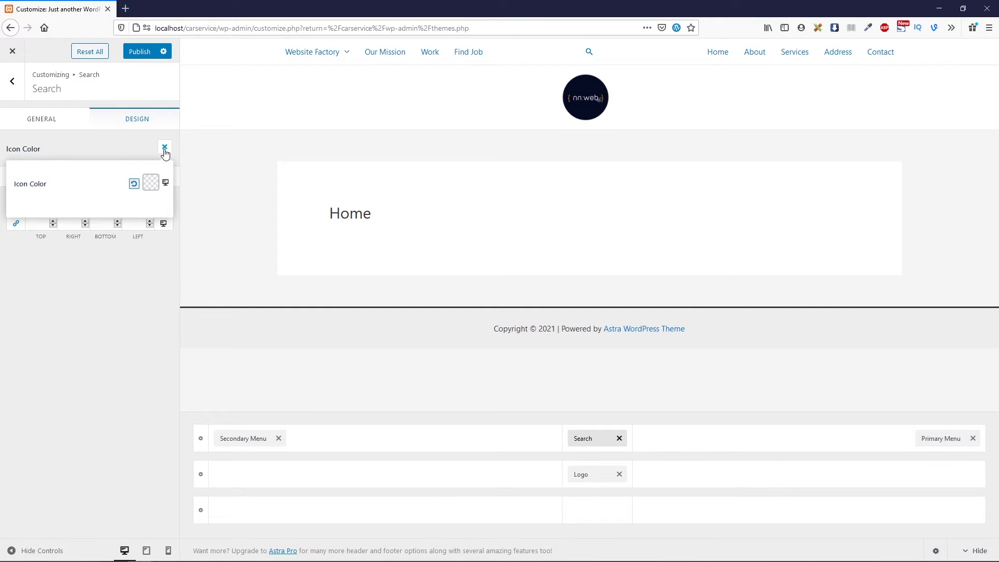
click(165, 150)
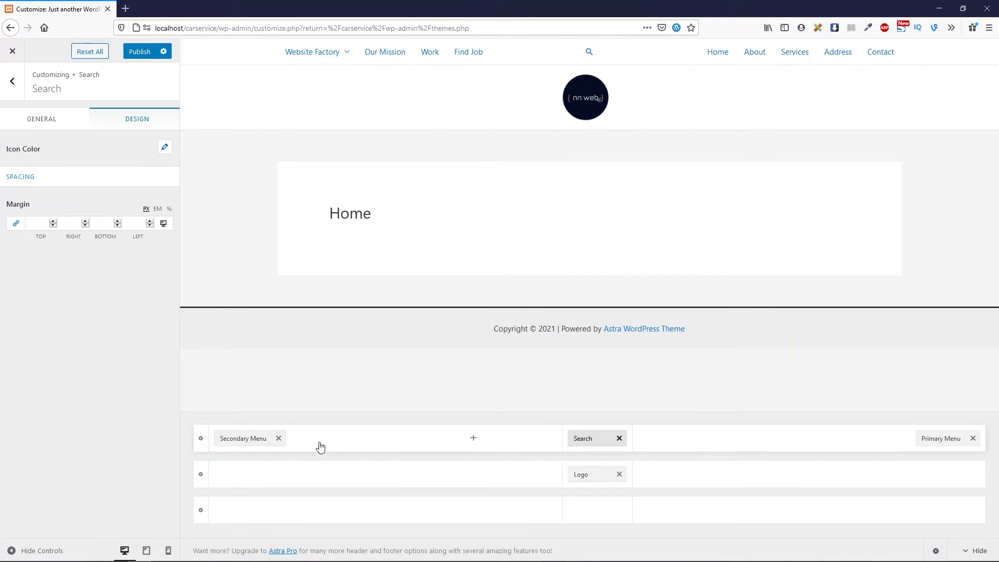
Try an Above Header height of 61, reset it, and review the design settings of the Above Header and Primary Header rows
click(200, 443)
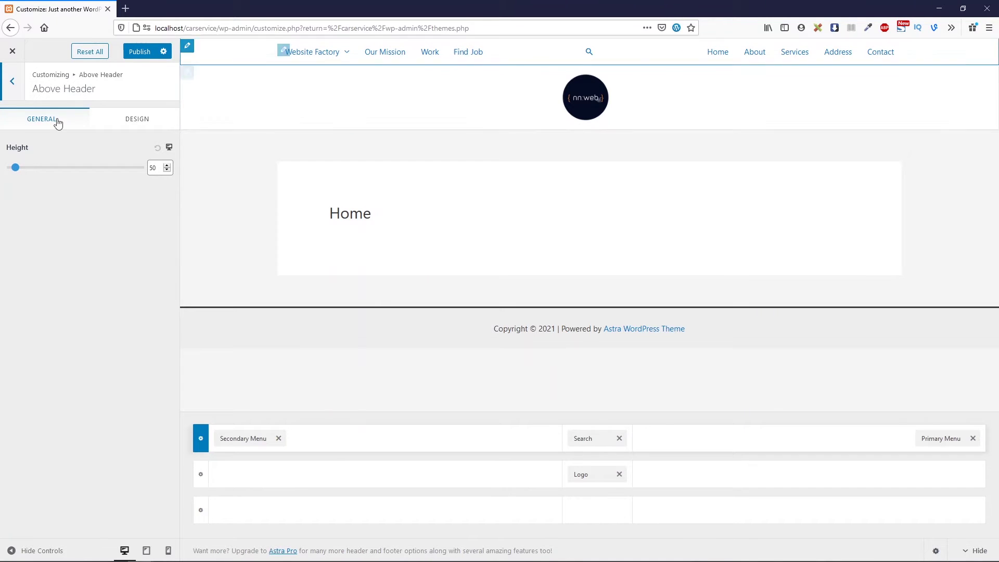
mouse_move(16, 167)
mouse_down()
mouse_move(64, 168)
mouse_move(20, 174)
mouse_up()
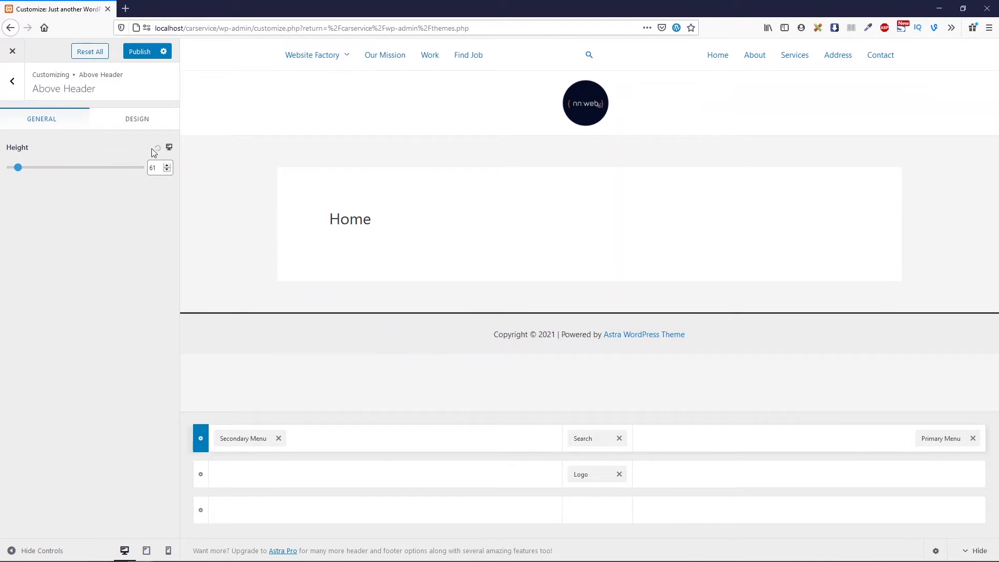
click(159, 119)
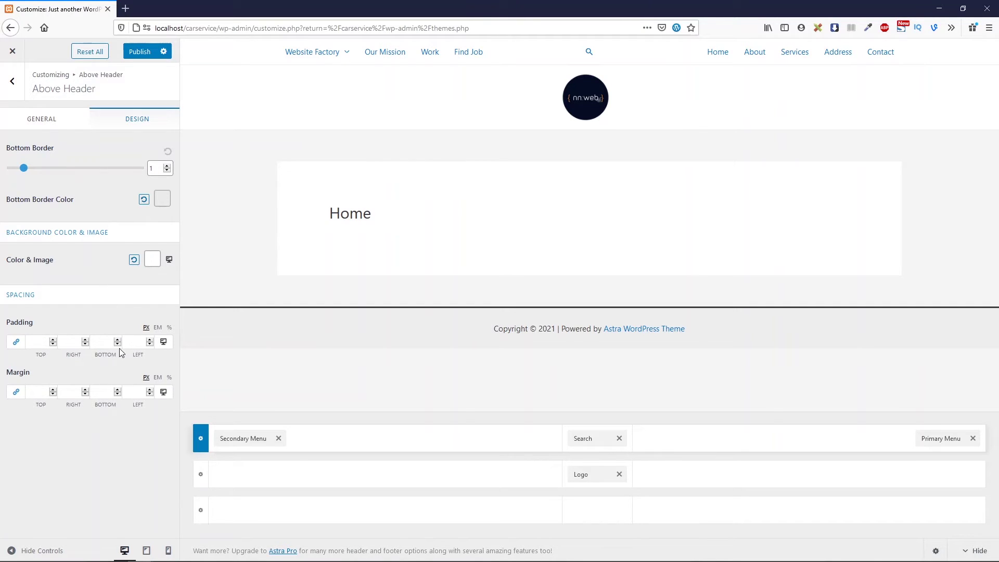
click(201, 480)
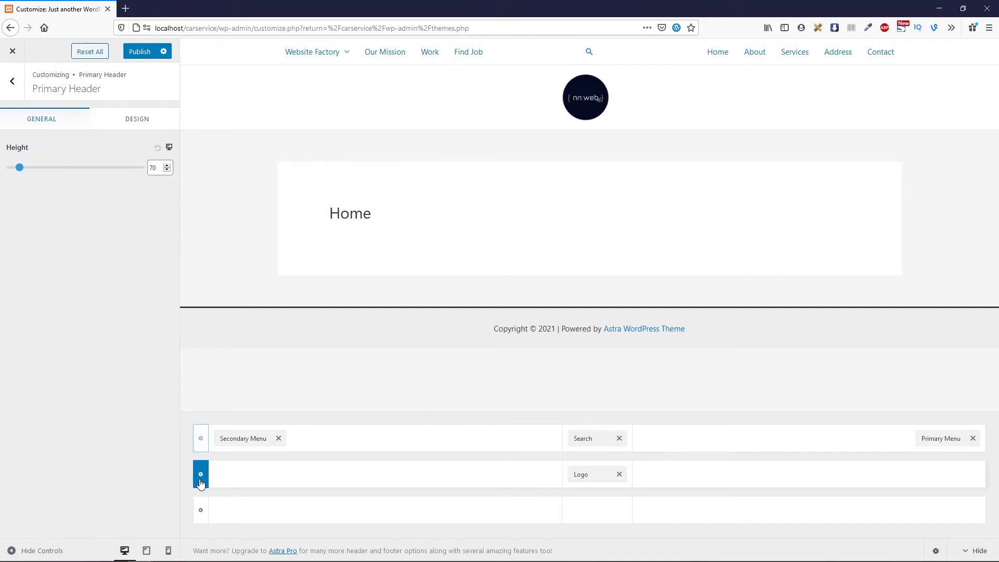
click(156, 127)
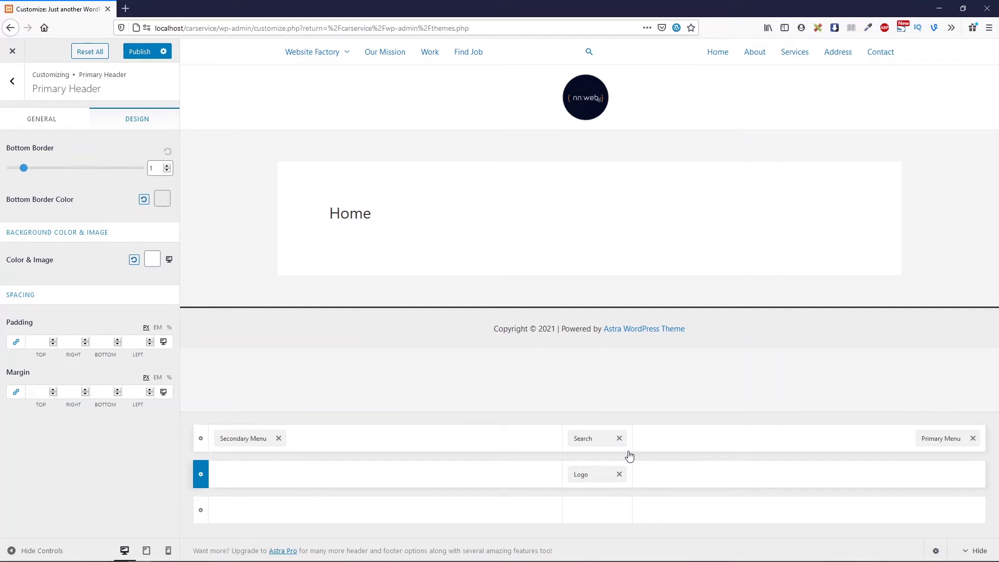
Remove the Search and Logo elements, and add the Logo to the center section of the uppermost header row
click(619, 438)
click(619, 474)
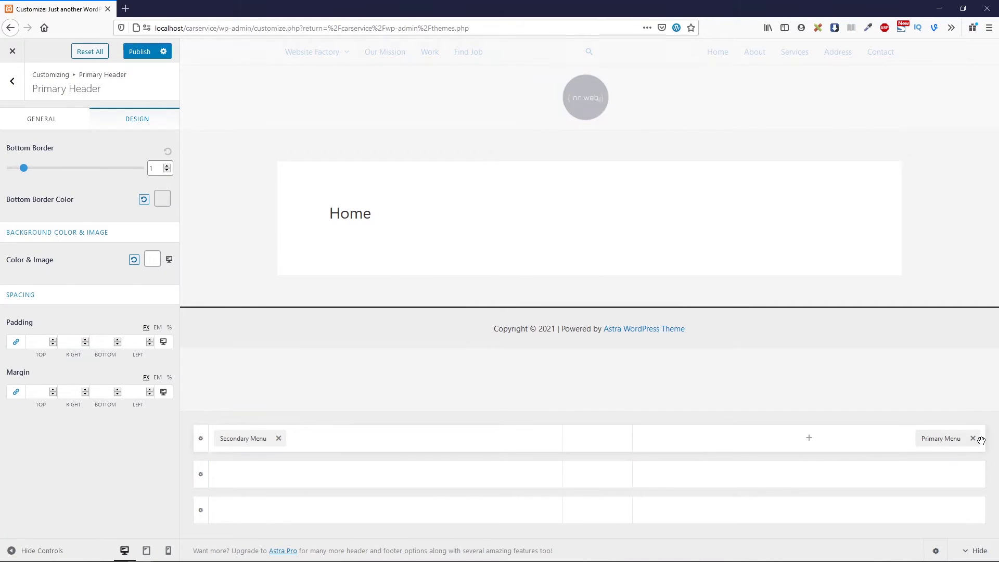
click(596, 438)
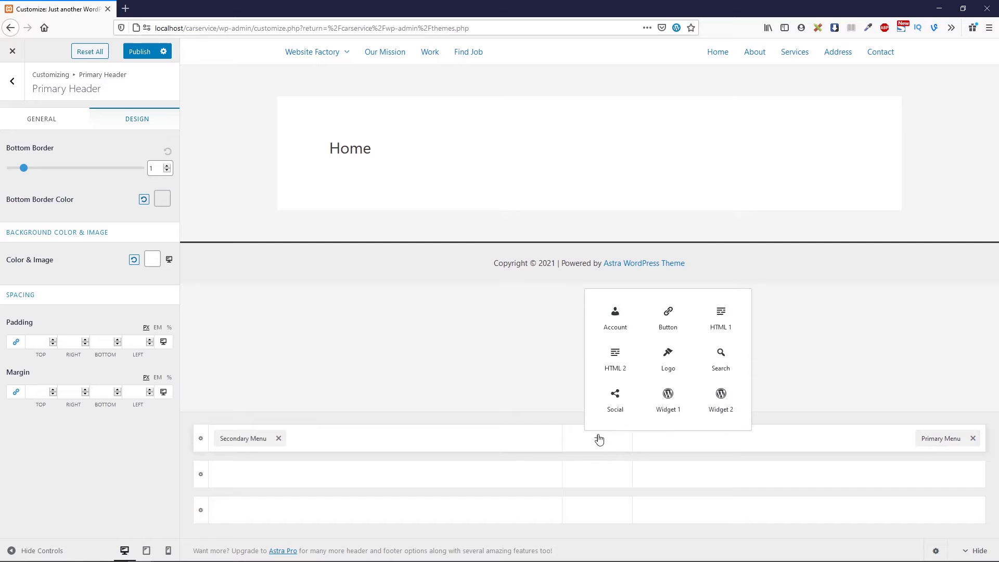
click(679, 361)
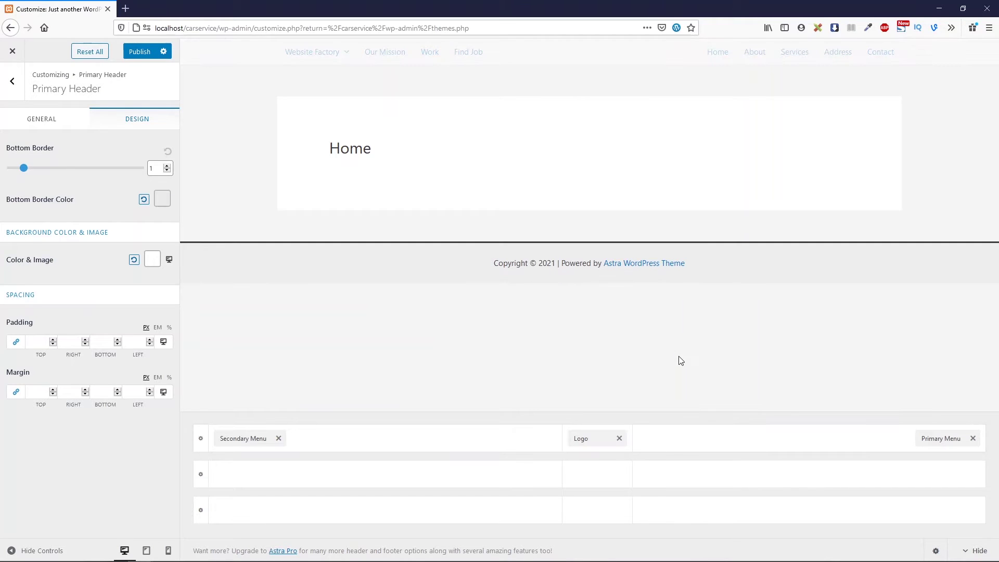
click(41, 121)
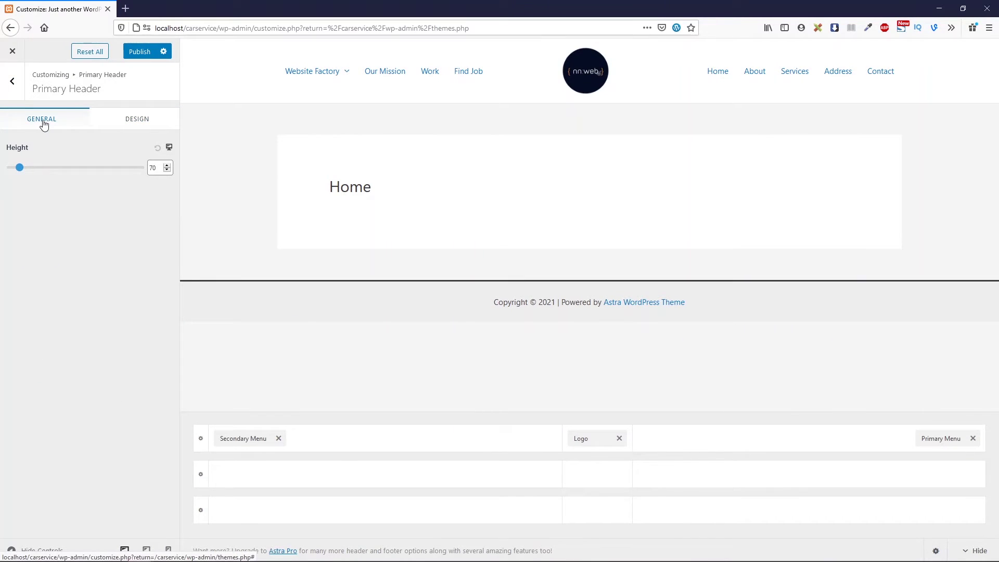
Try a Button and an HTML 2 element in the uppermost header row between the Secondary Menu and Logo, and remove both
click(370, 438)
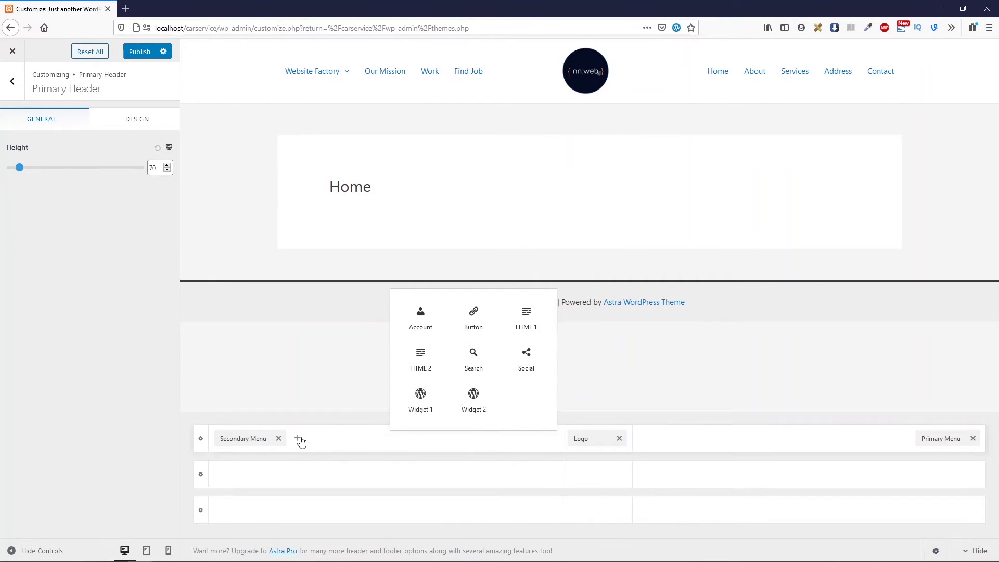
click(298, 439)
click(296, 321)
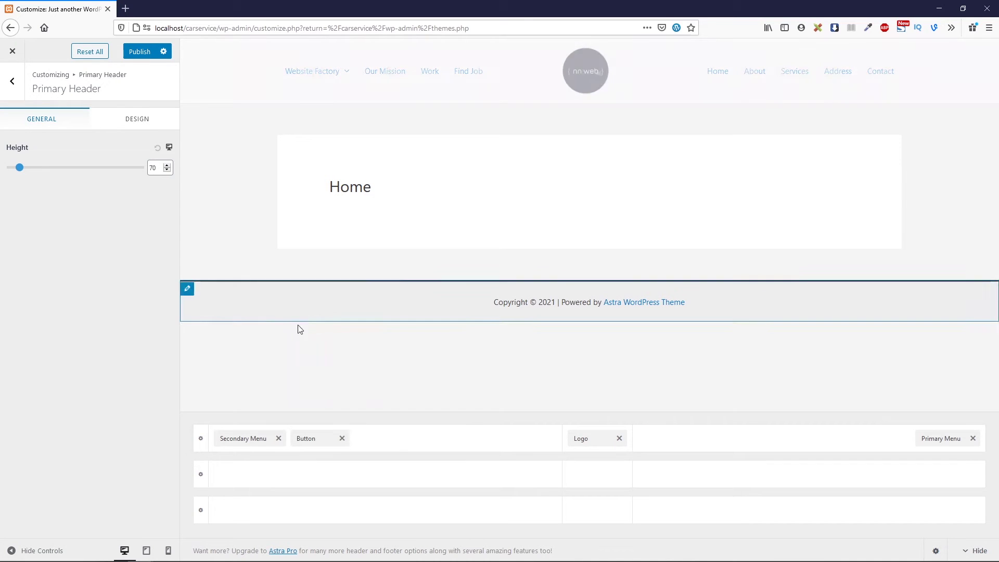
click(475, 439)
click(527, 314)
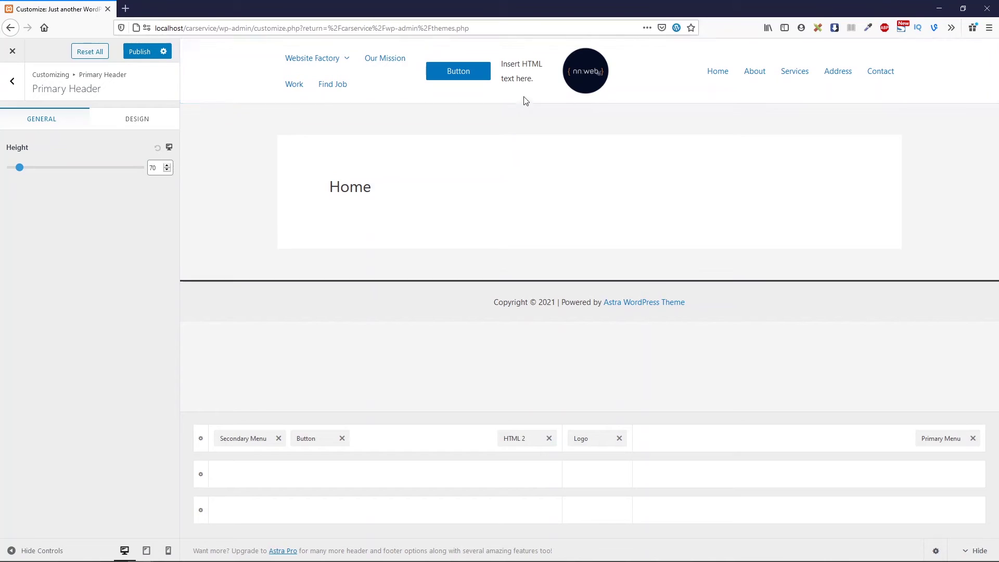
click(549, 439)
click(341, 438)
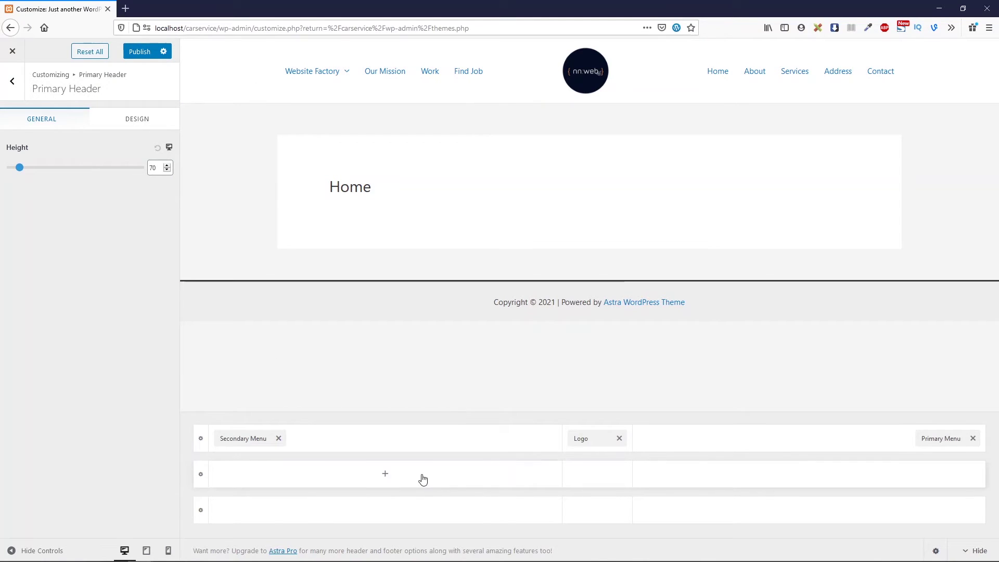
Remove the Secondary Menu, Logo and Primary Menu, and open the list of elements available for the uppermost row's left section
click(279, 438)
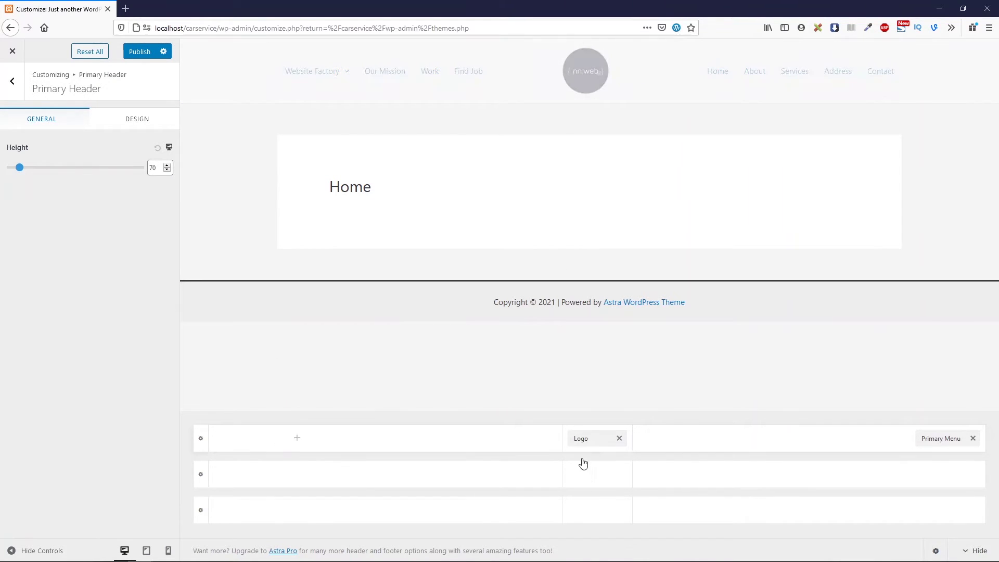
click(619, 438)
click(972, 439)
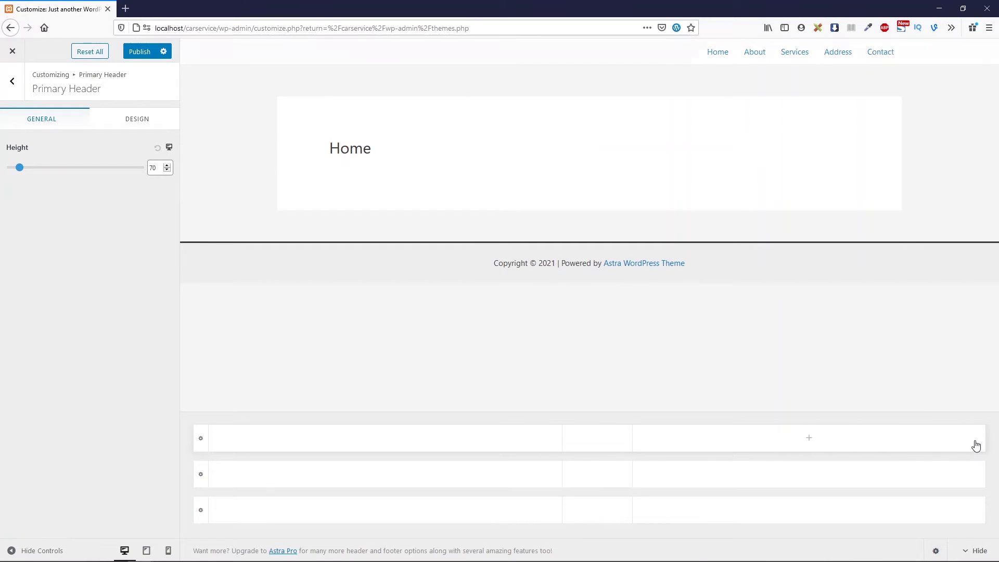
click(554, 445)
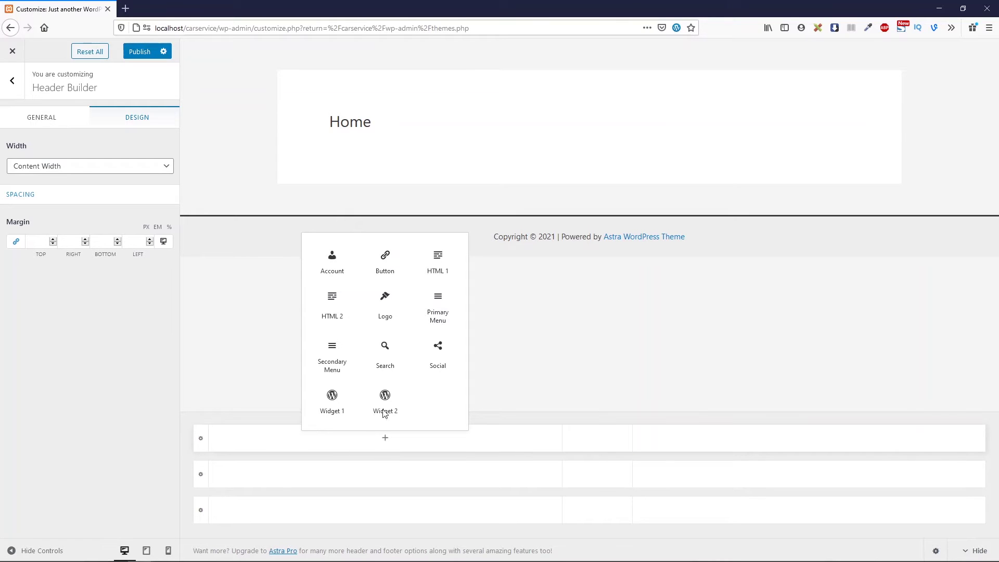
Add the Logo to the uppermost header row's left section, and the Primary Menu and a Button to its right section
click(374, 313)
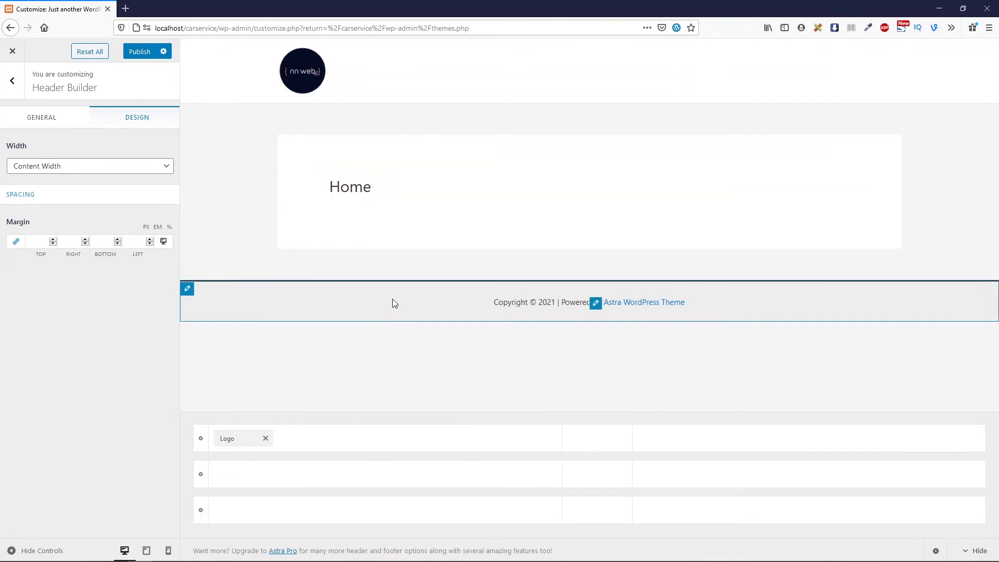
click(597, 439)
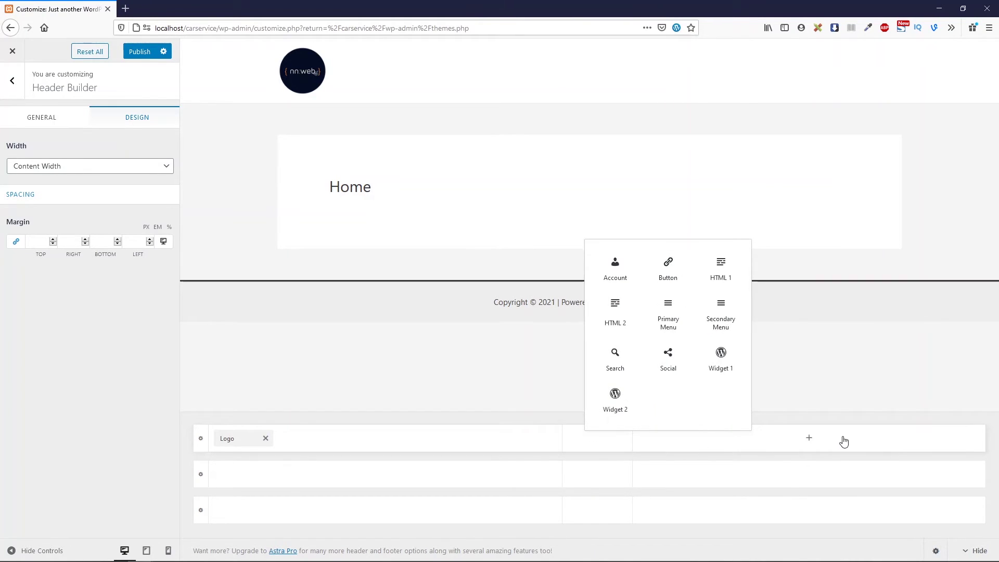
click(826, 443)
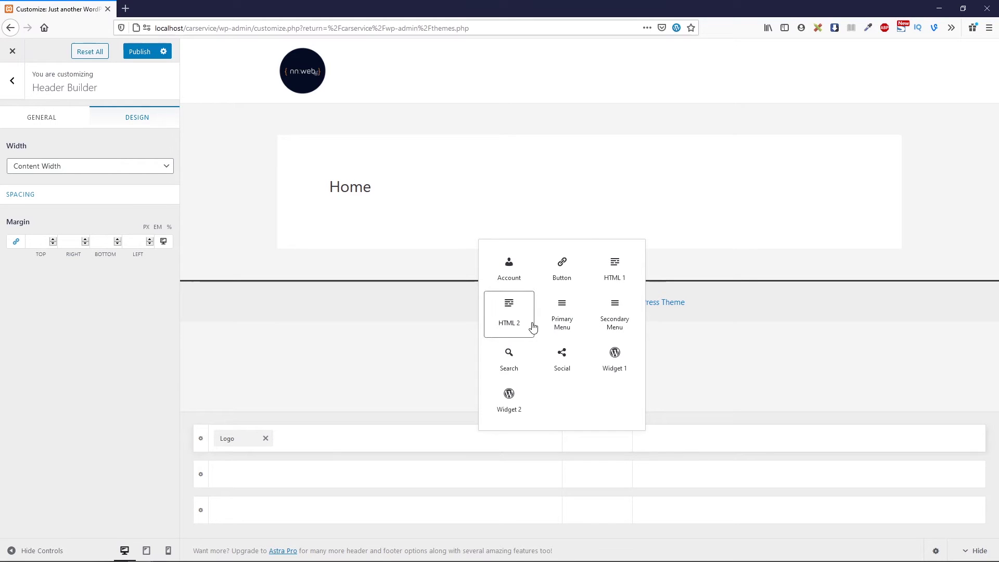
click(561, 313)
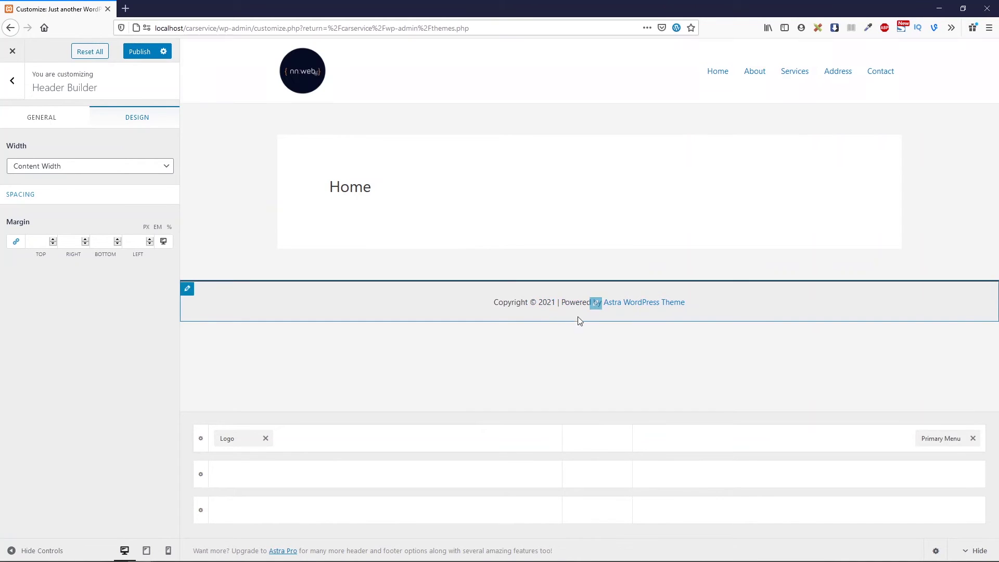
click(811, 443)
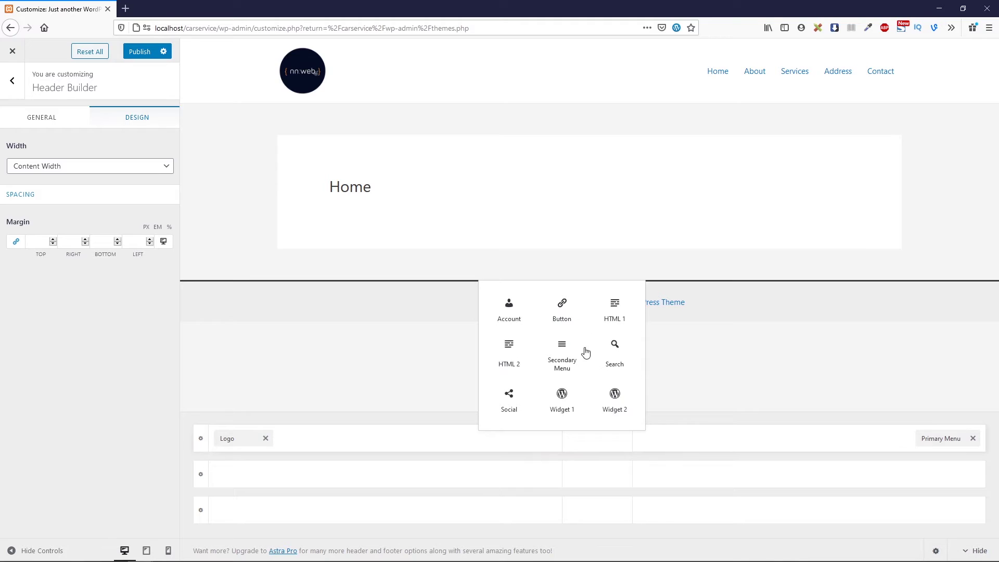
click(581, 318)
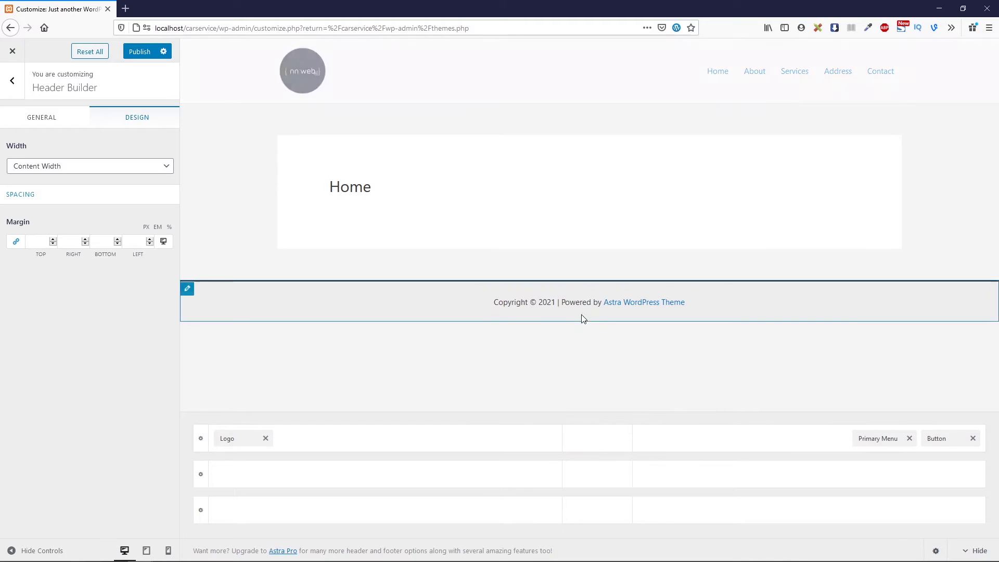
Review the general and design settings of the header Button and of the Above Header row
click(946, 438)
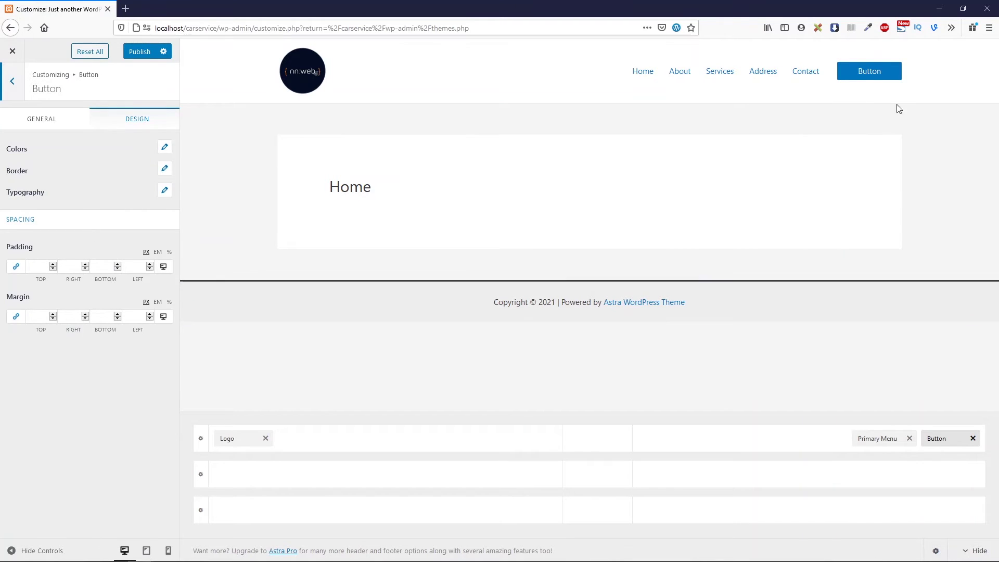
click(71, 119)
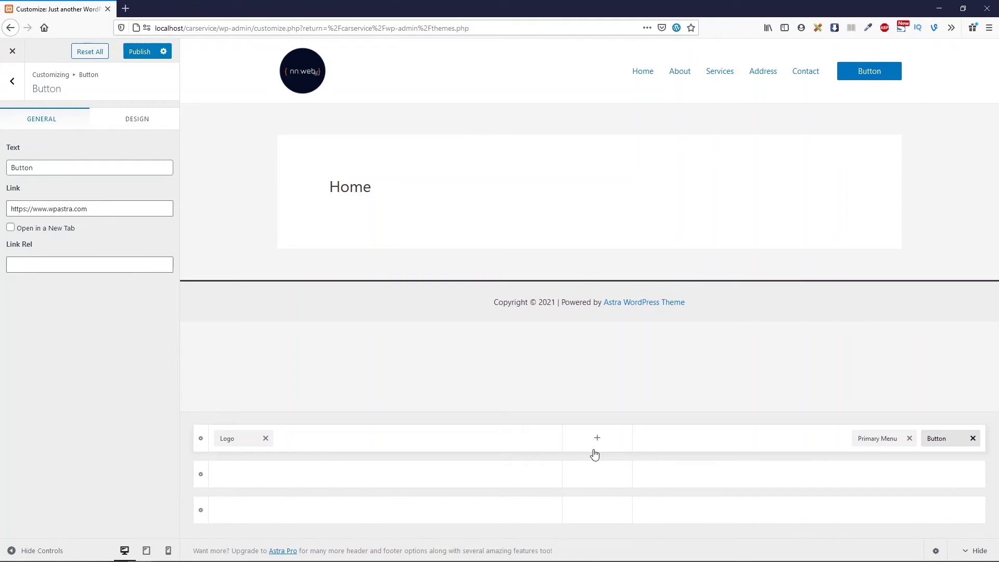
click(201, 439)
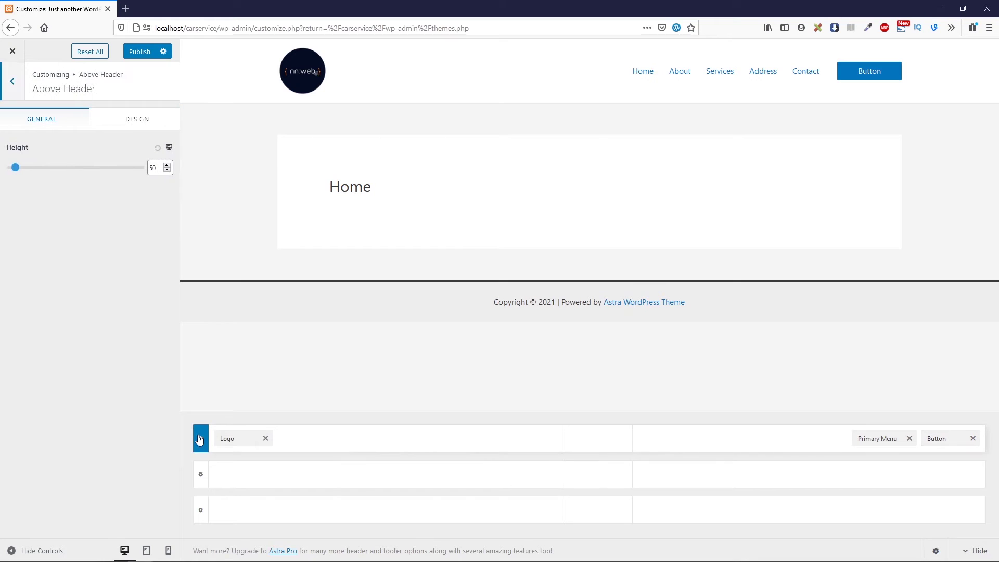
click(135, 119)
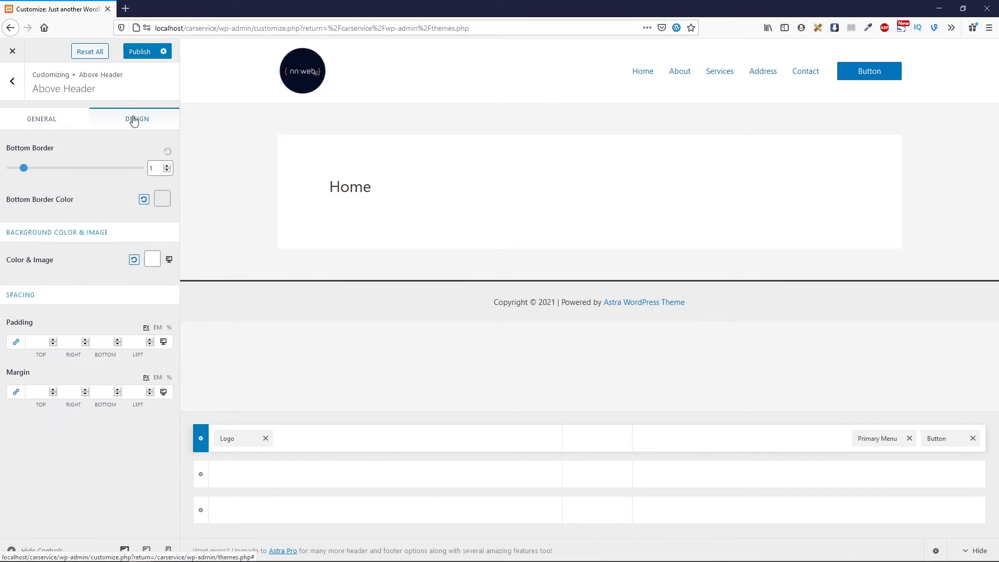
click(49, 125)
click(117, 129)
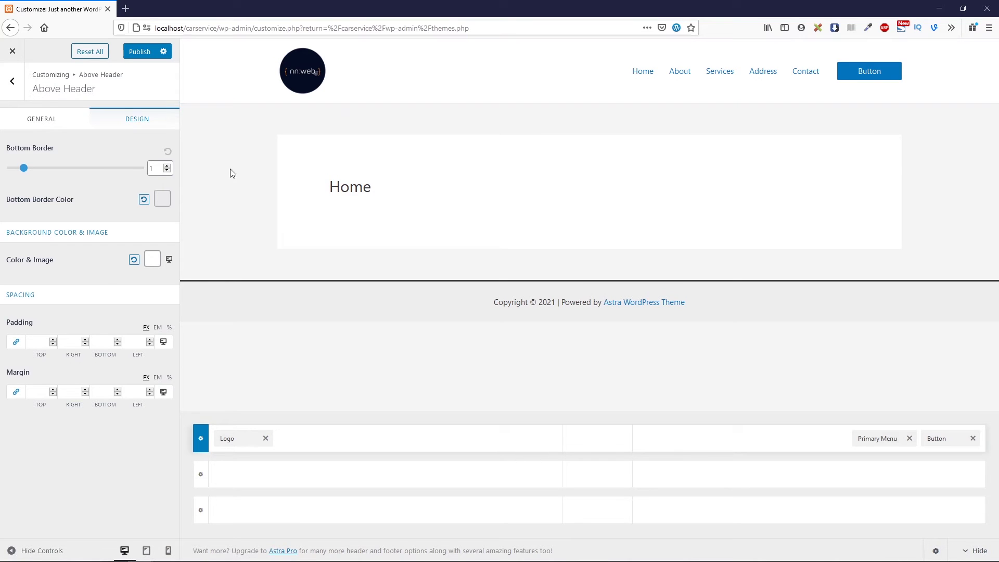
Switch from the Header Builder to the Footer Builder and show the Copyright element's content in text mode
click(20, 87)
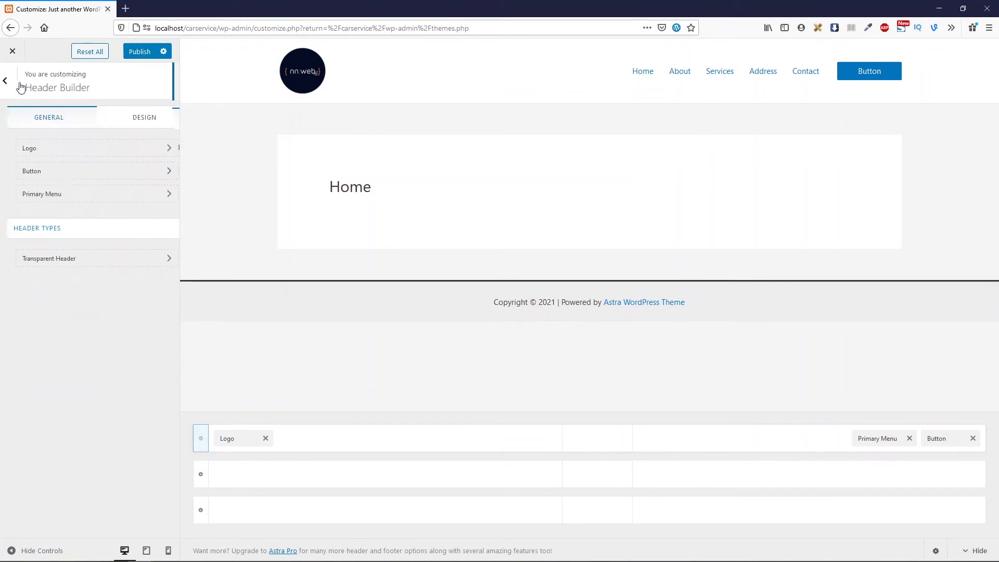
click(14, 84)
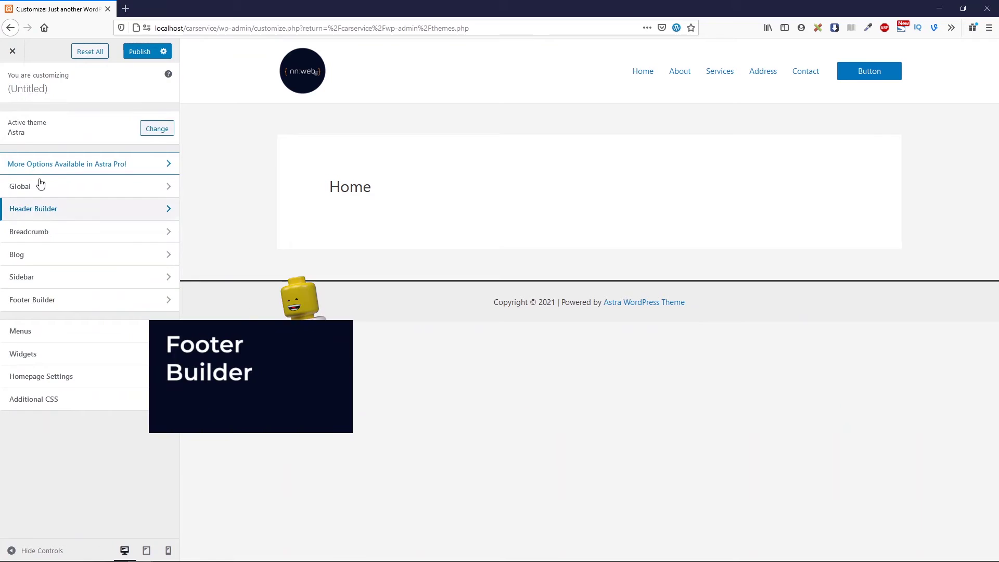
click(68, 299)
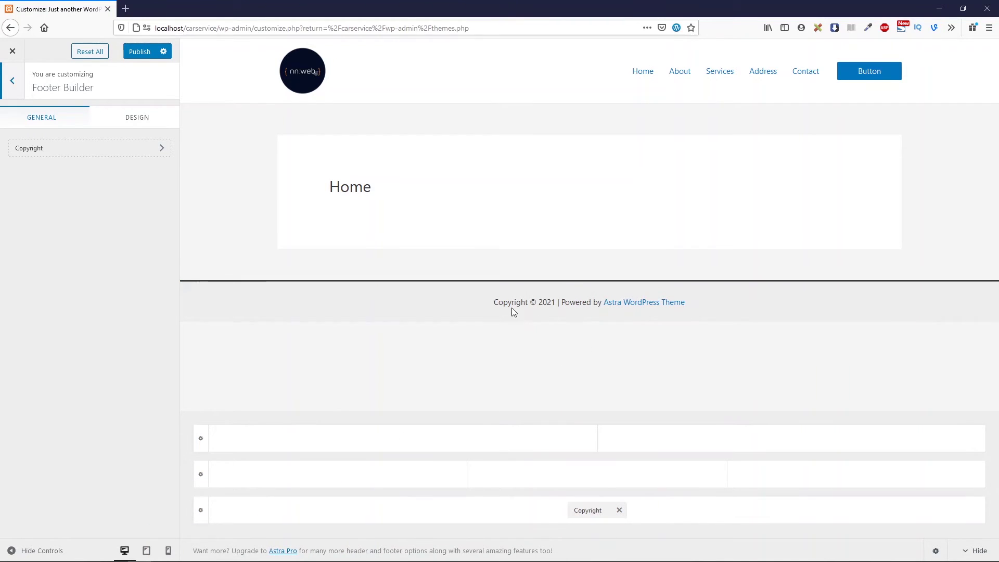
click(595, 302)
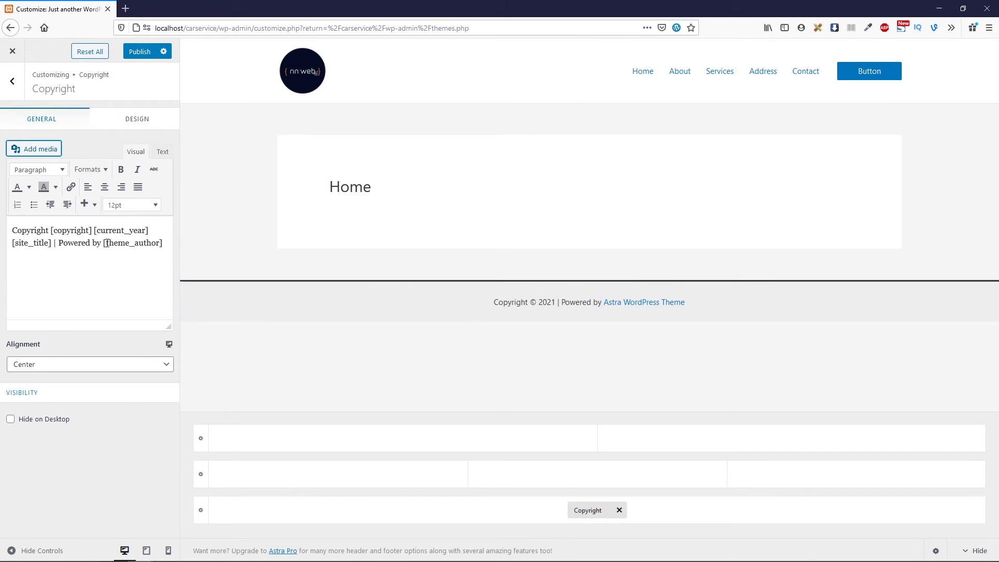
click(162, 152)
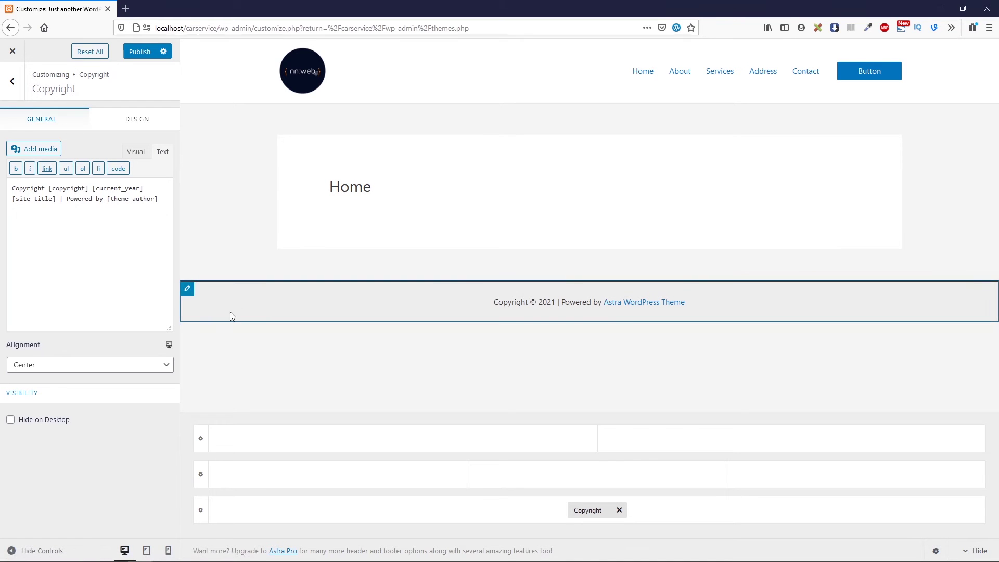
Review the Above Footer row's general settings, including the options for inner elements layout, width and vertical alignment
click(202, 440)
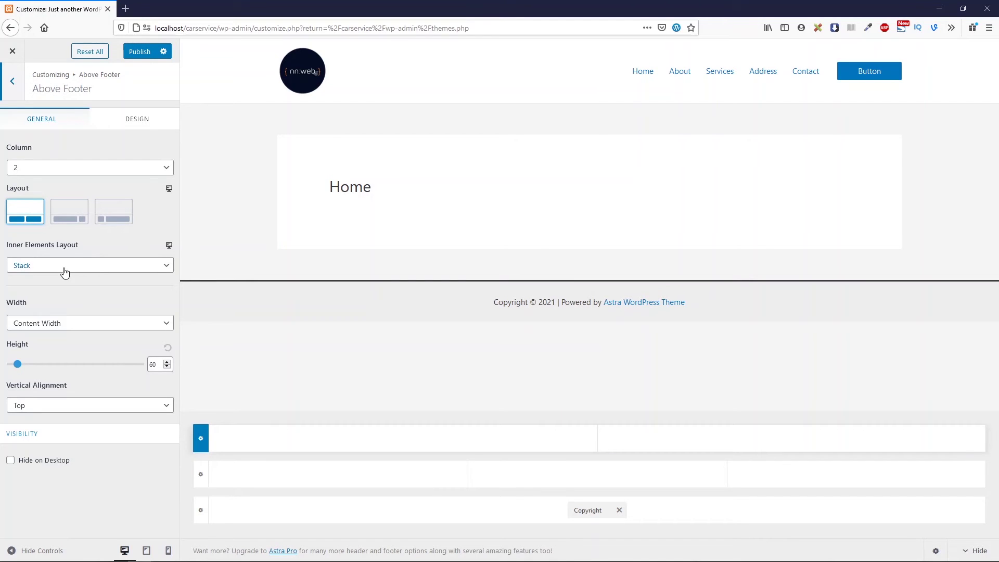
click(81, 266)
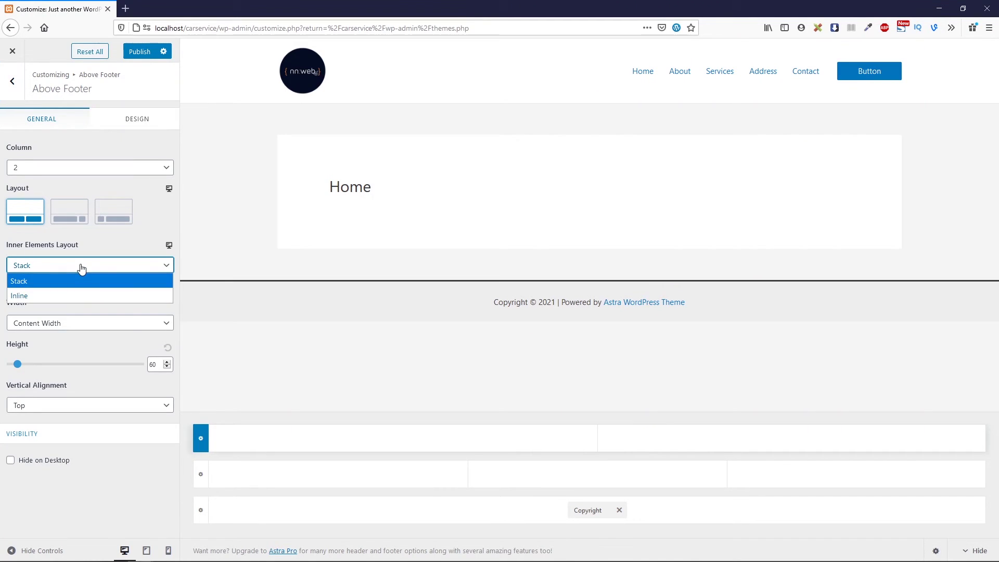
click(83, 270)
click(83, 323)
click(82, 323)
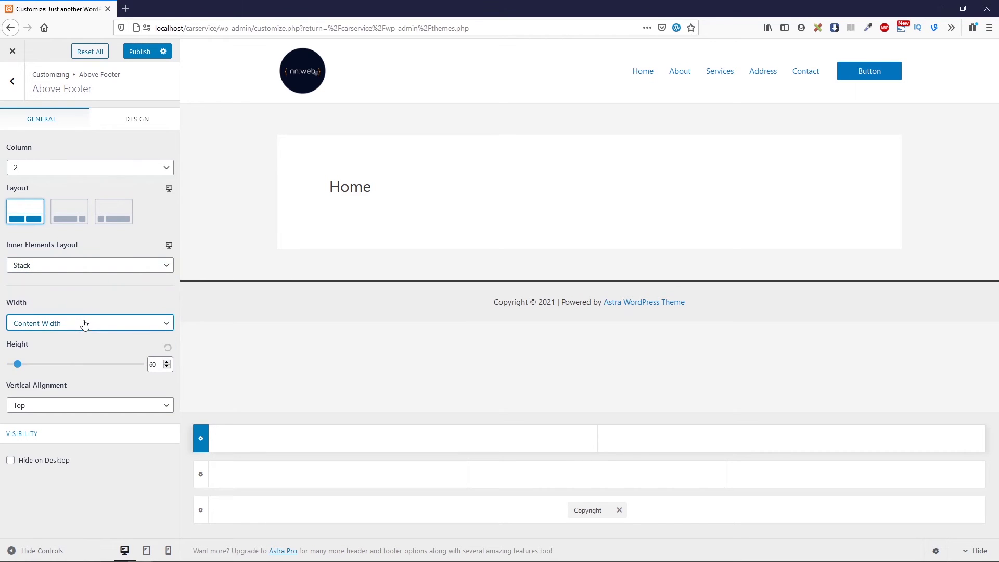
click(81, 411)
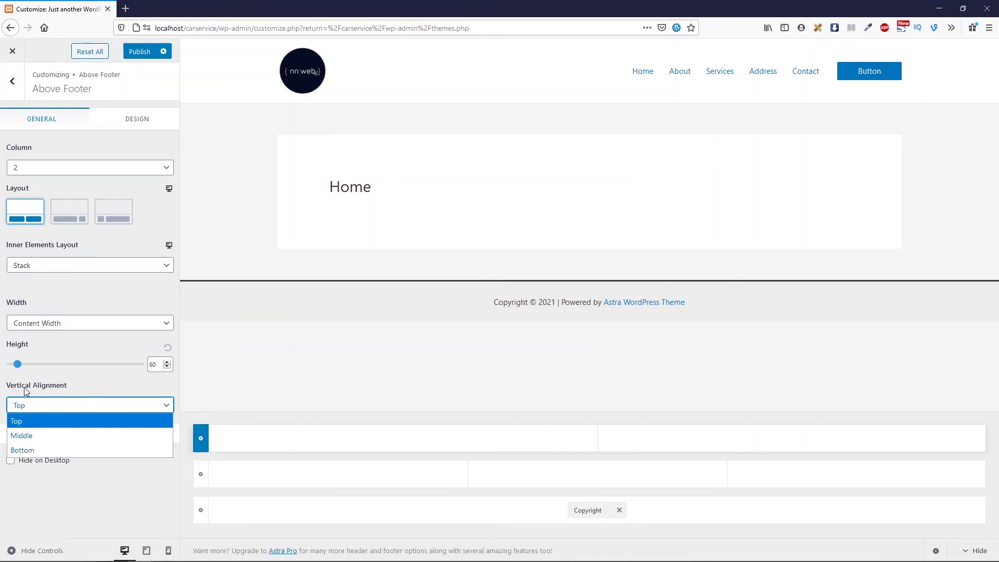
click(54, 407)
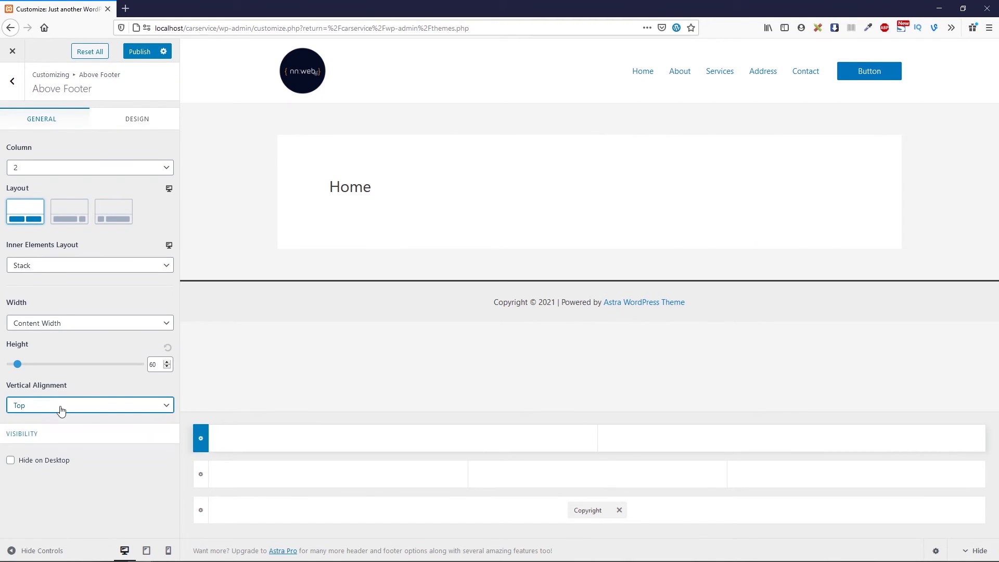
Add a Social element to the first column of the Above Footer row and open its settings
click(400, 440)
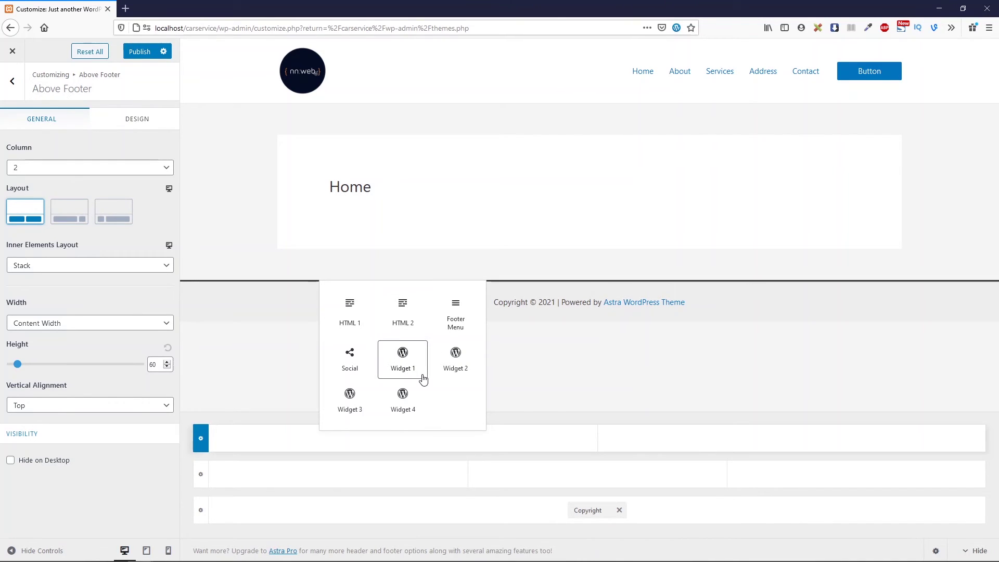
click(349, 359)
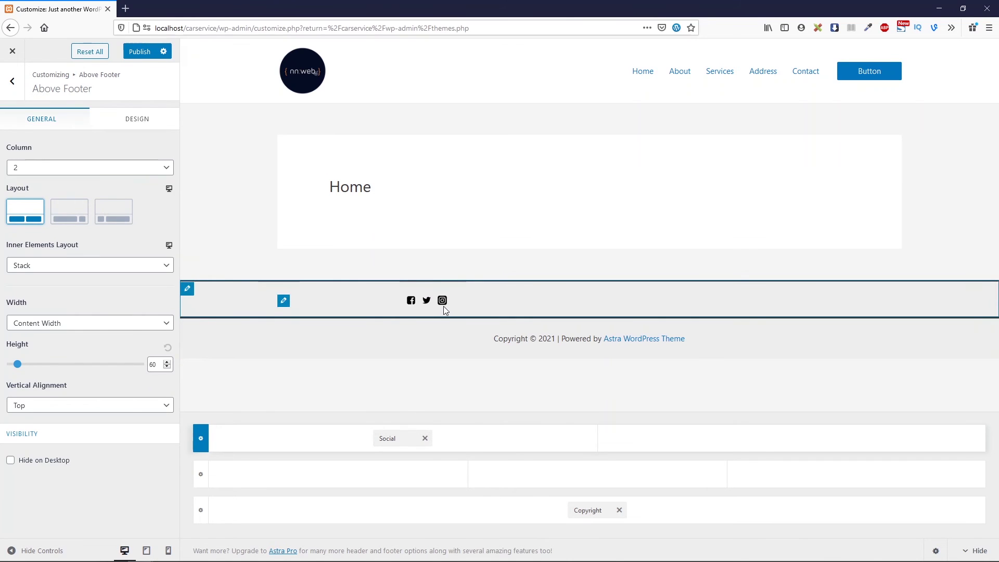
click(393, 439)
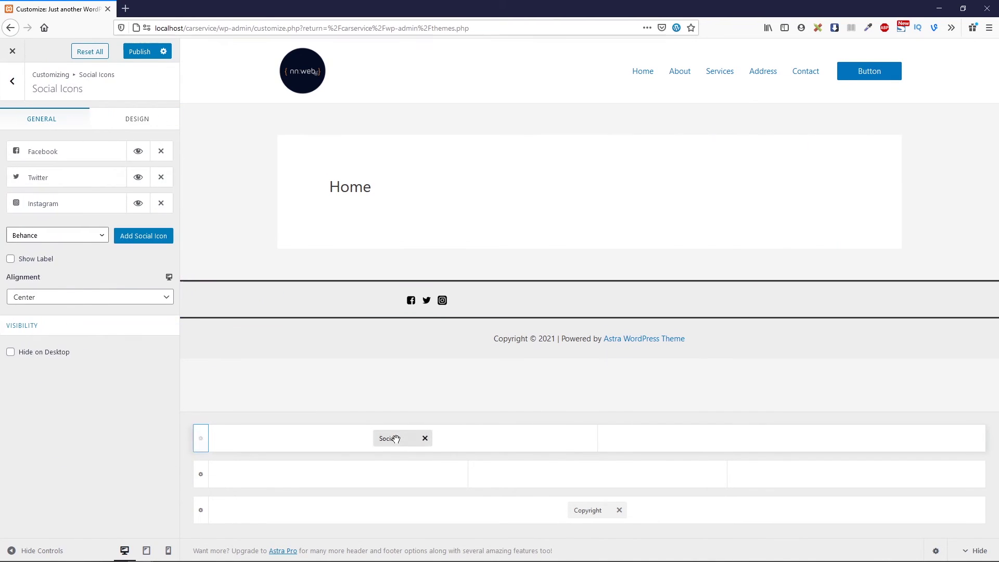
Try clearing the Facebook icon's label, and undo the deletion
click(83, 153)
double_click(78, 194)
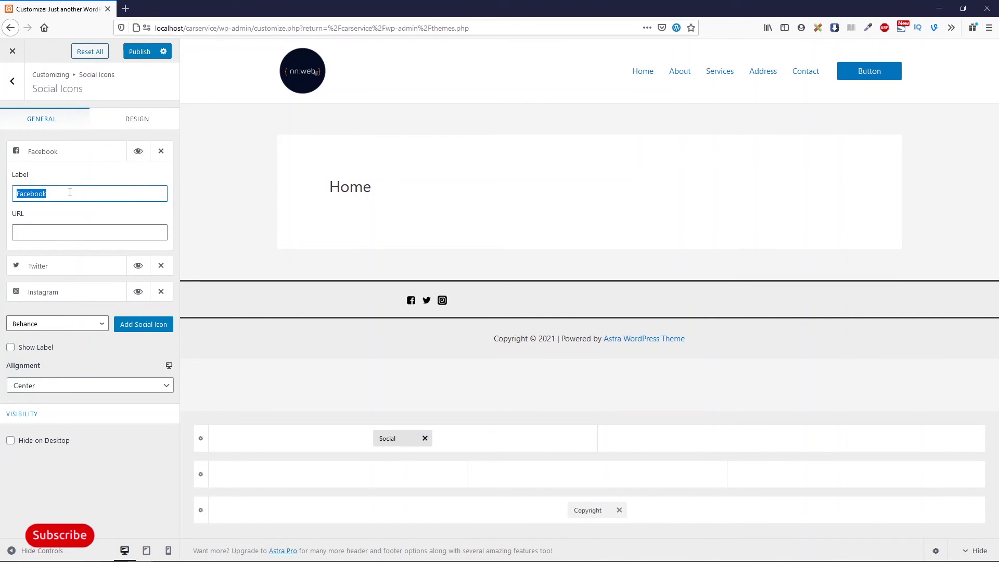
key(BackSpace)
key(ctrl+z)
click(73, 159)
click(75, 159)
click(75, 161)
click(81, 155)
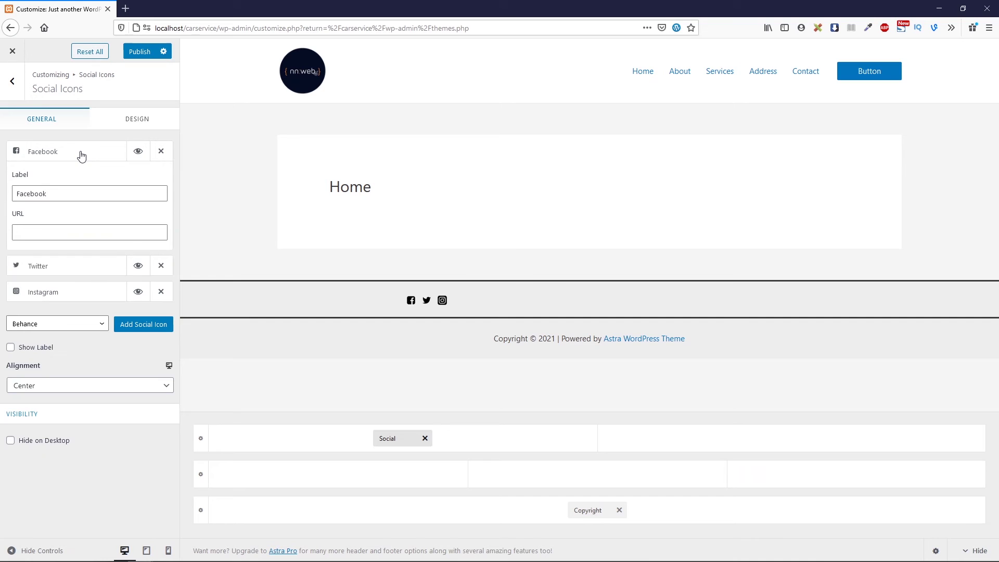
Examine the Facebook icon's URL field and the Twitter icon's label and URL fields, and collapse both entries
click(54, 231)
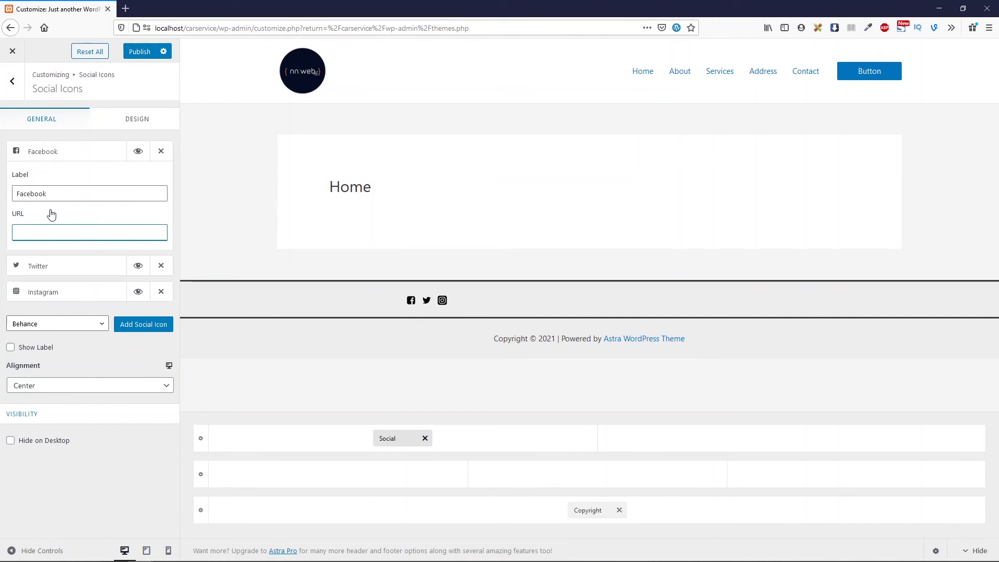
click(137, 153)
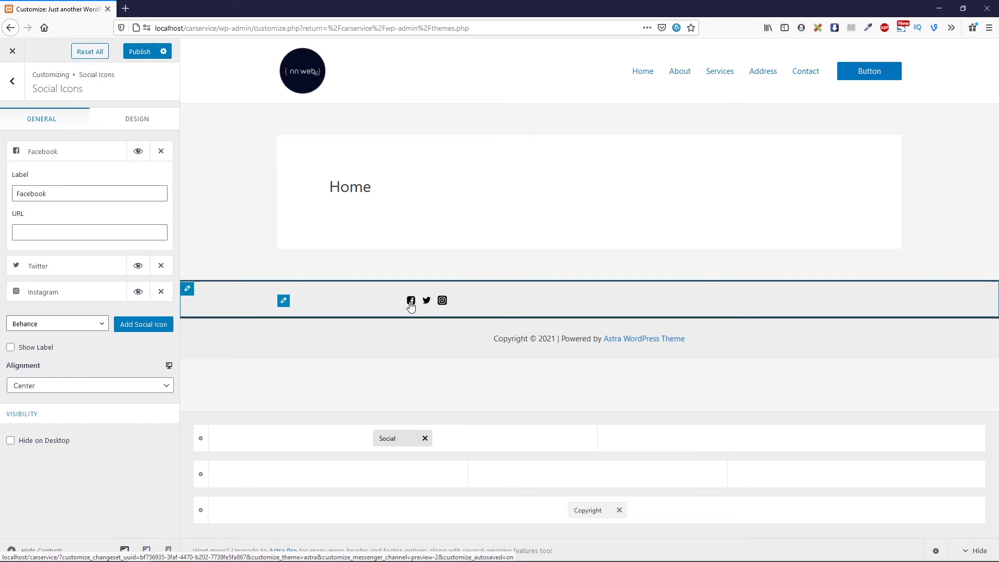
click(68, 235)
click(72, 154)
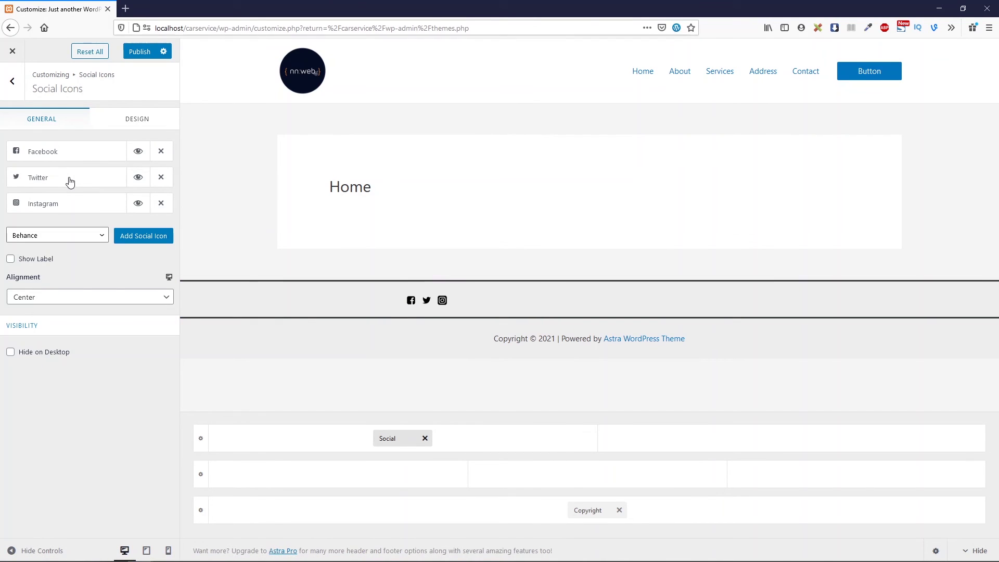
click(70, 183)
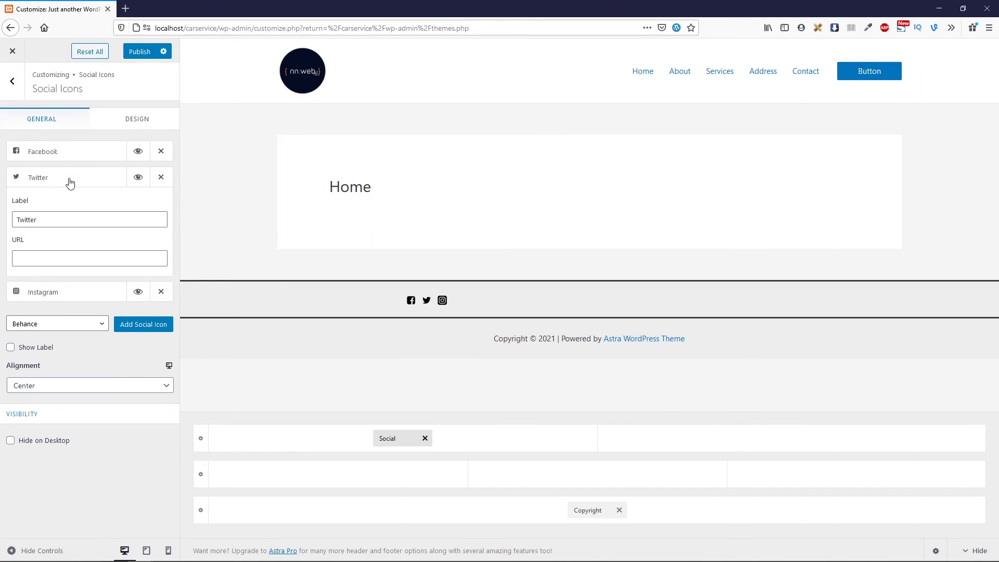
click(70, 183)
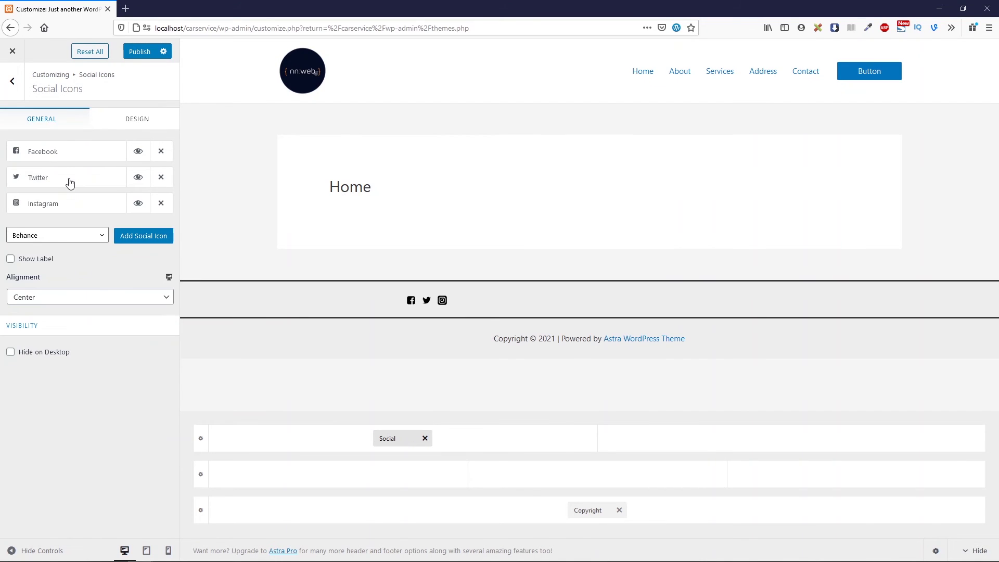
Add a WhatsApp icon to the footer's Social element
click(77, 234)
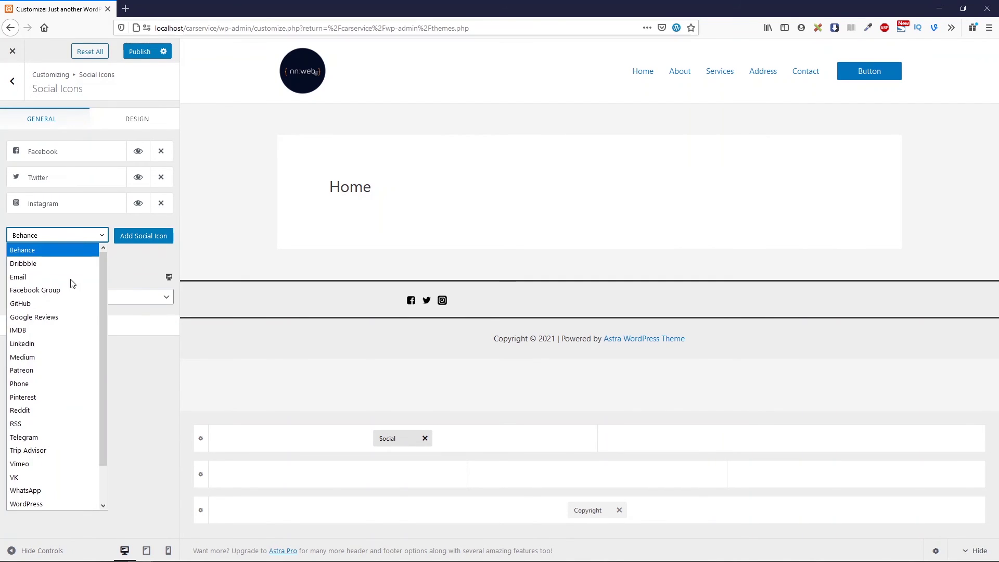
scroll(65, 315, down, 1)
scroll(64, 313, up, 1)
scroll(63, 314, down, 1)
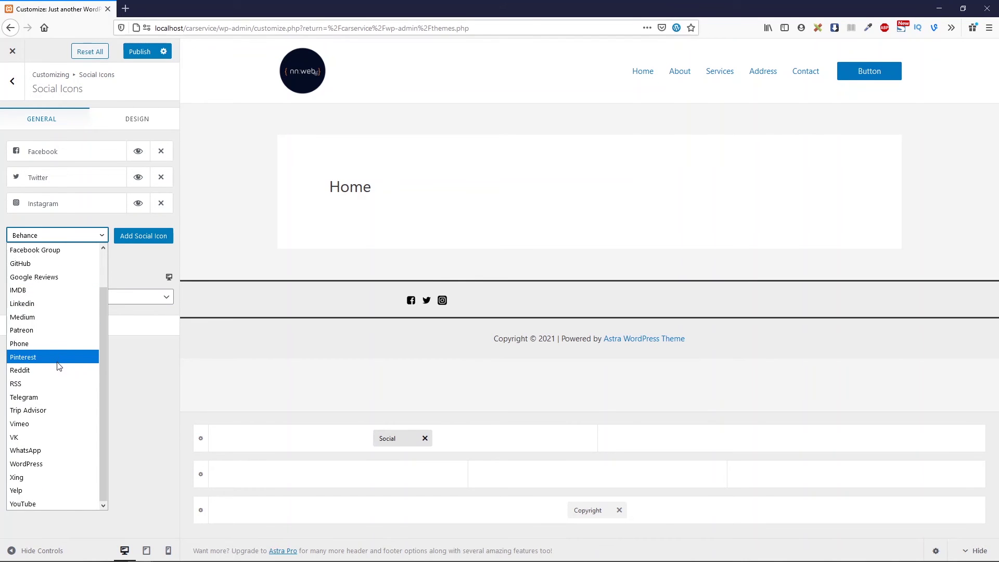
click(57, 451)
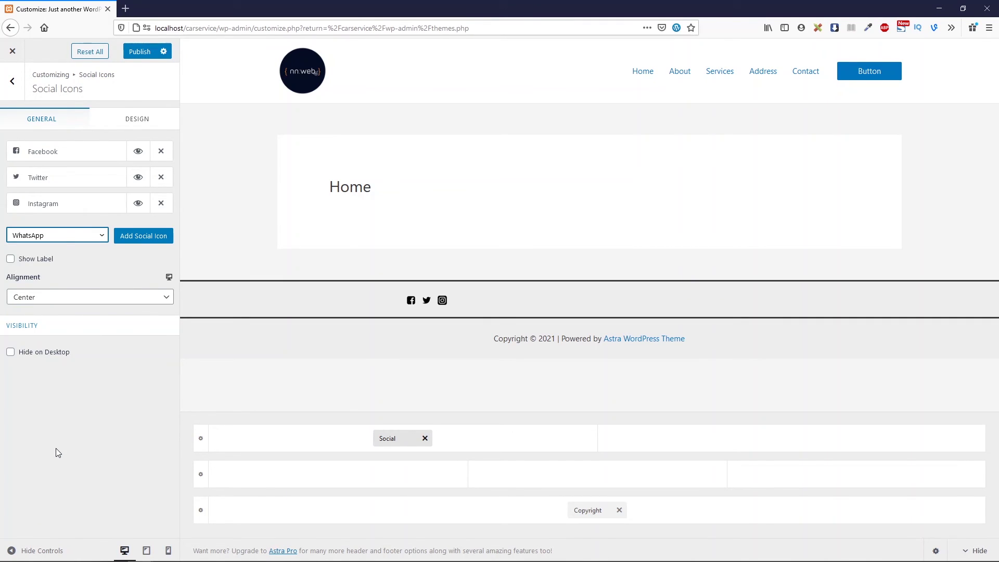
click(132, 237)
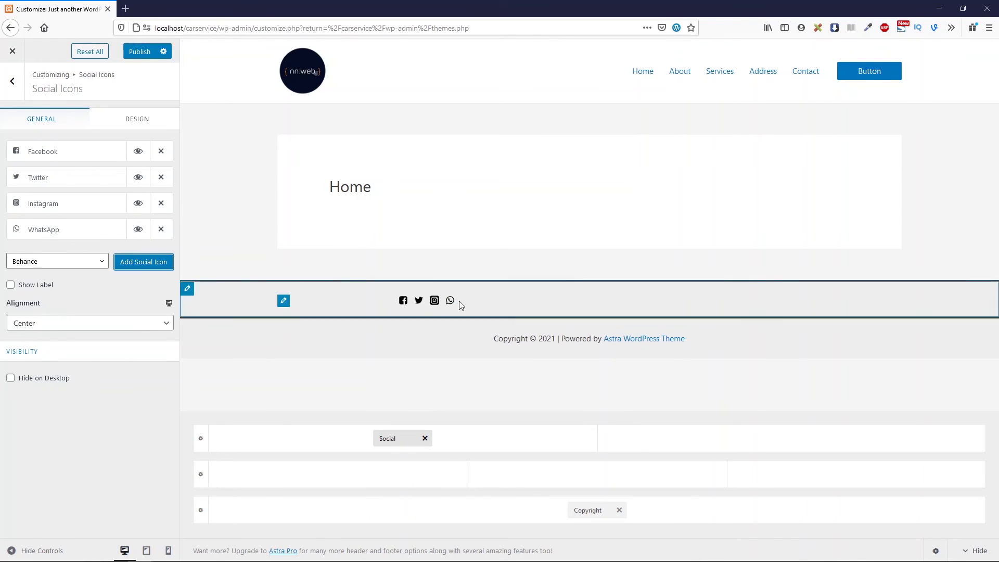
Examine the WhatsApp icon's label and URL fields, then the social icons' Color Type options and their icon and background color settings
click(104, 232)
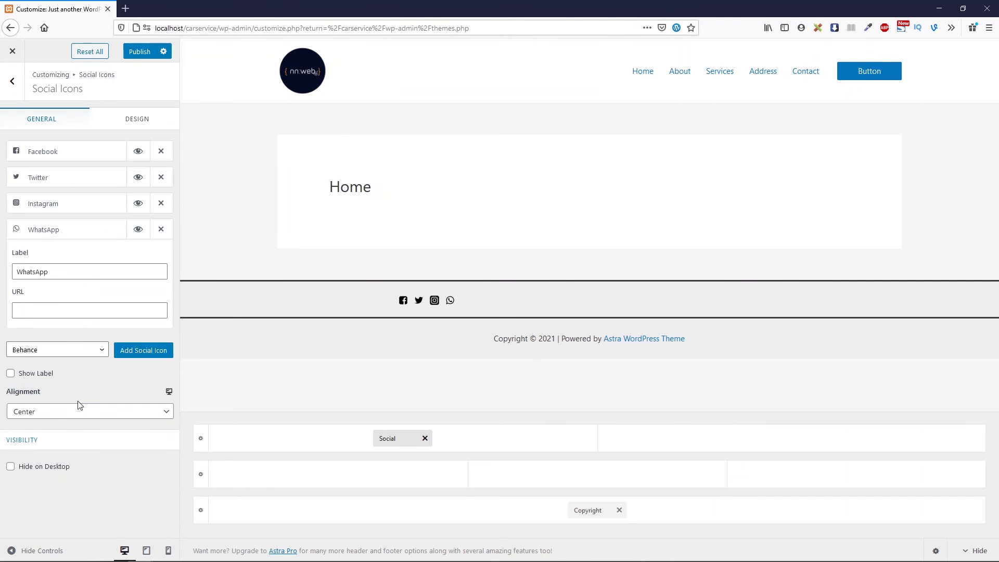
click(114, 127)
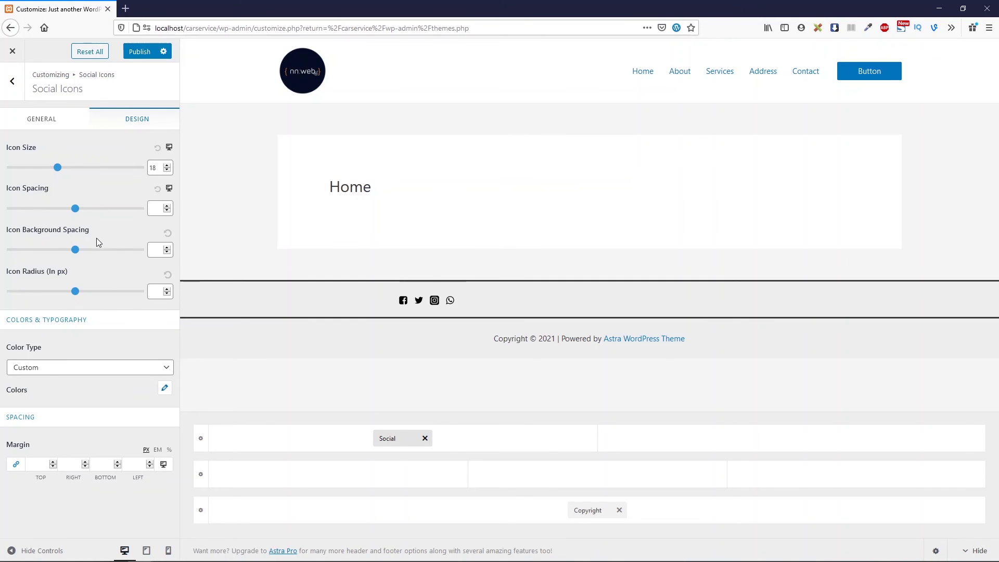
click(110, 373)
click(109, 373)
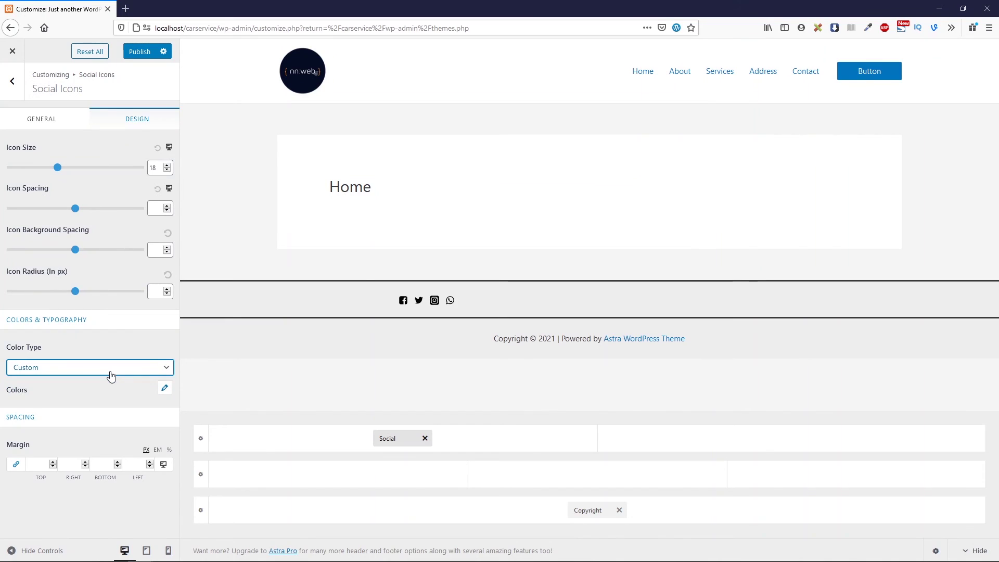
click(110, 375)
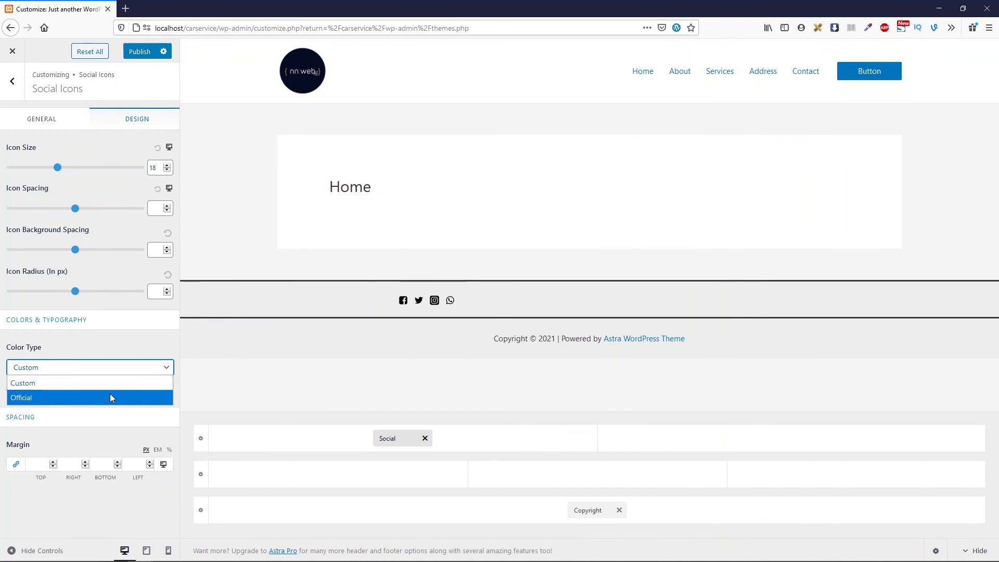
click(109, 398)
key(Up)
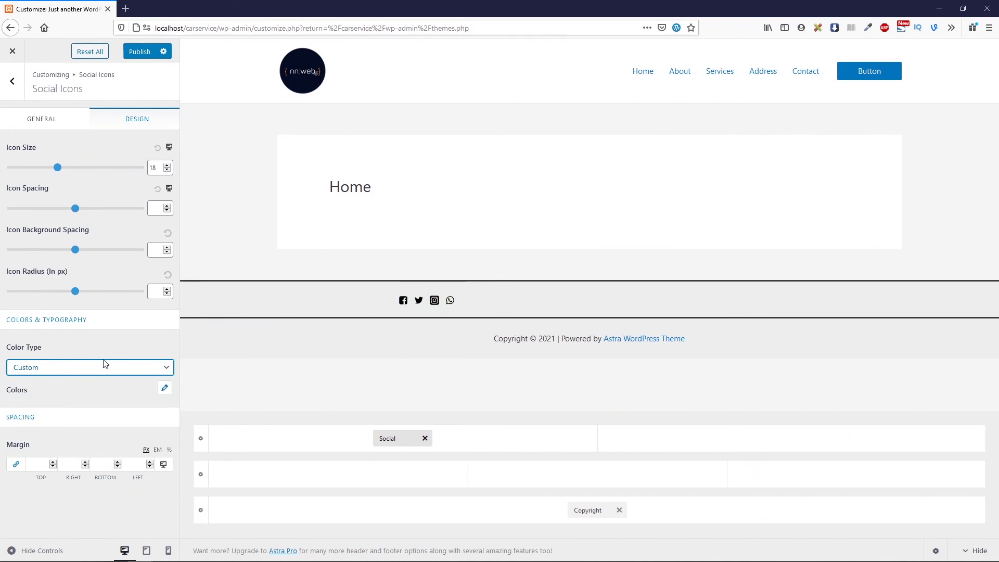
click(165, 387)
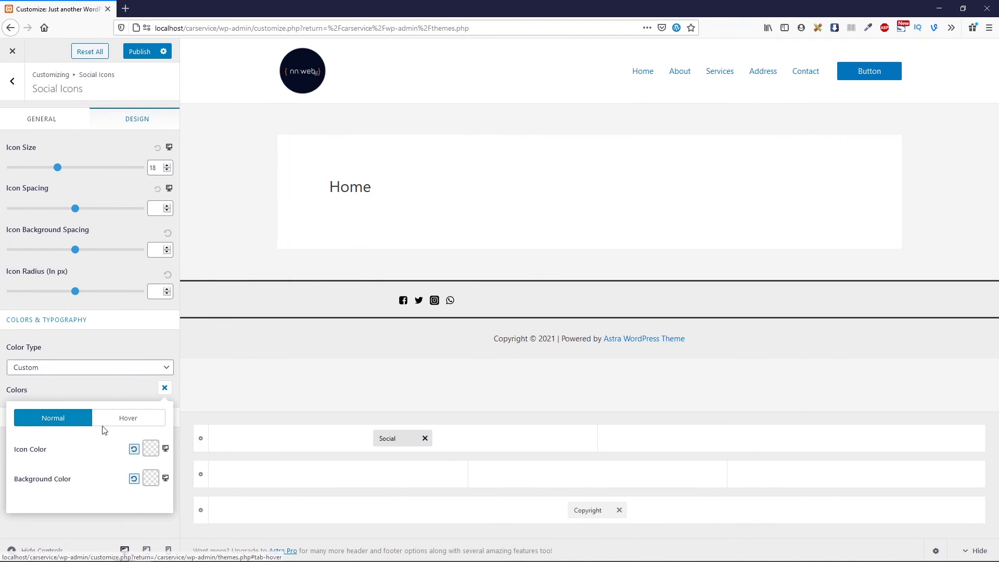
click(164, 389)
Open the Above Footer row's design settings, try a different top border thickness, and reset the border value
mouse_move(318, 299)
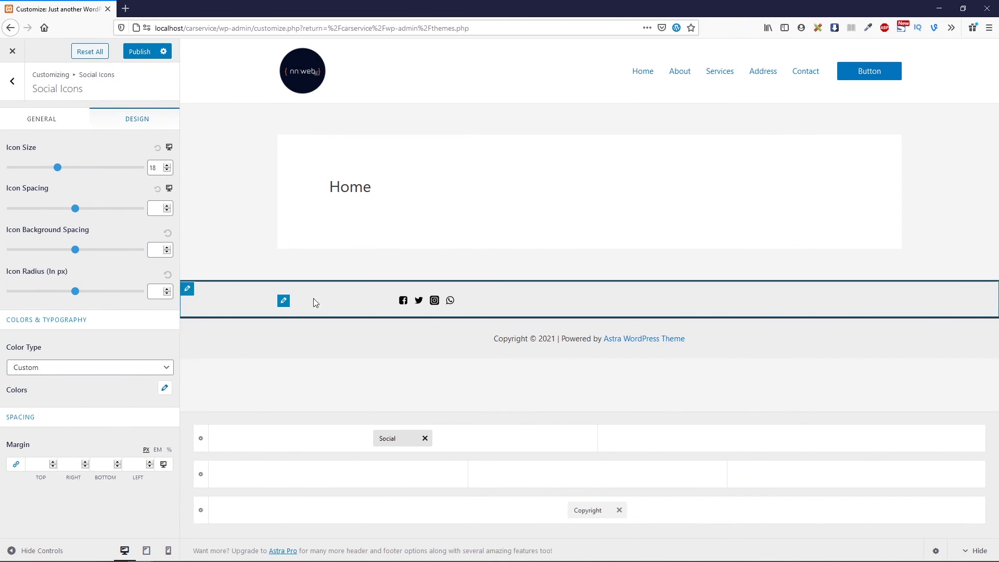
click(189, 291)
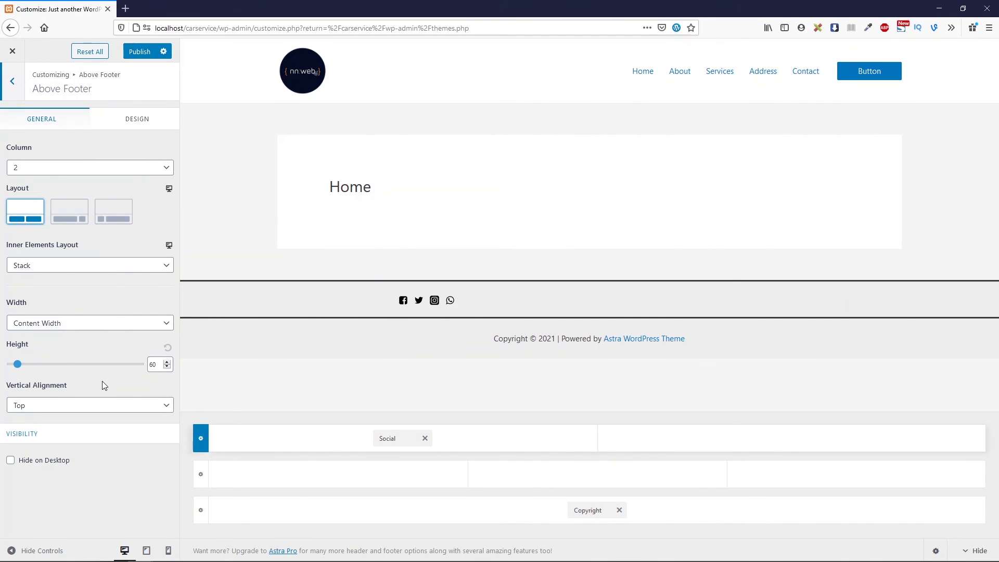
click(138, 123)
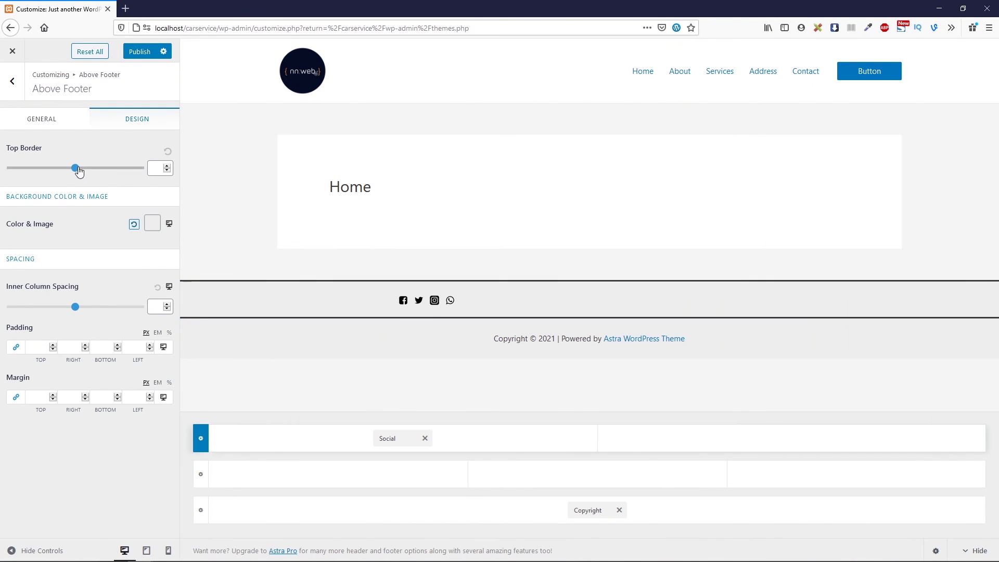
drag(78, 171, 26, 171)
click(168, 152)
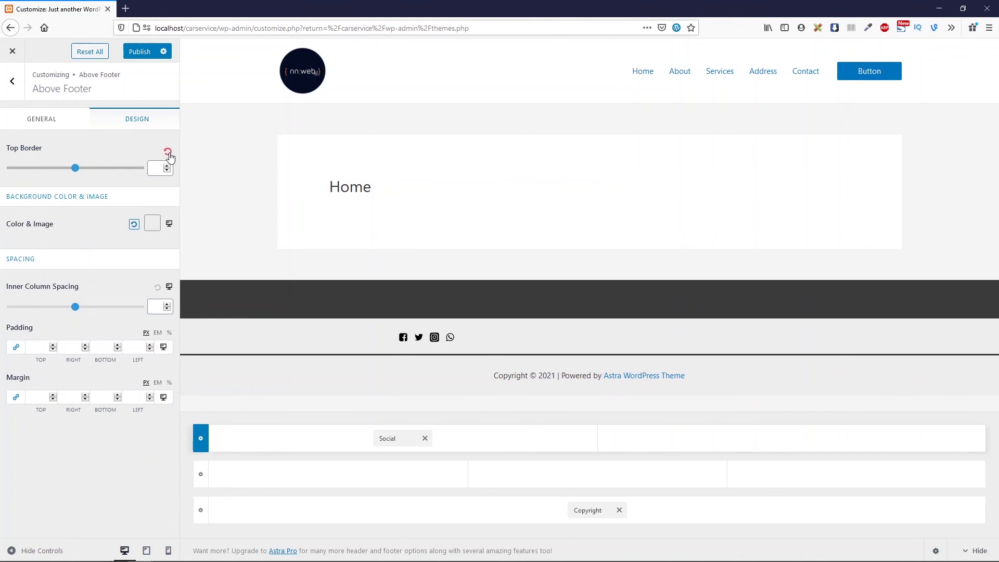
Set the Above Footer row's background to a solid red color
click(151, 223)
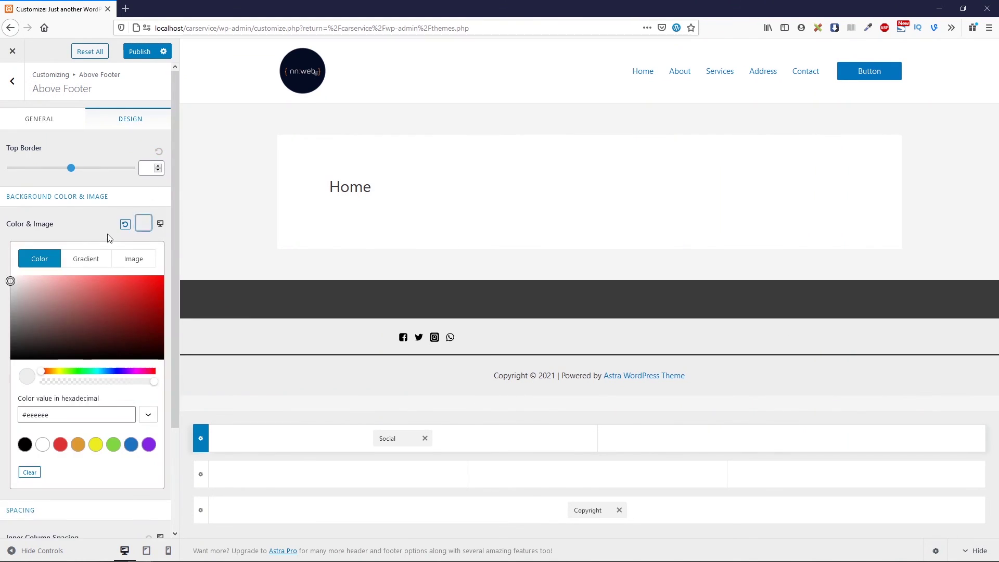
drag(99, 318, 138, 308)
click(95, 220)
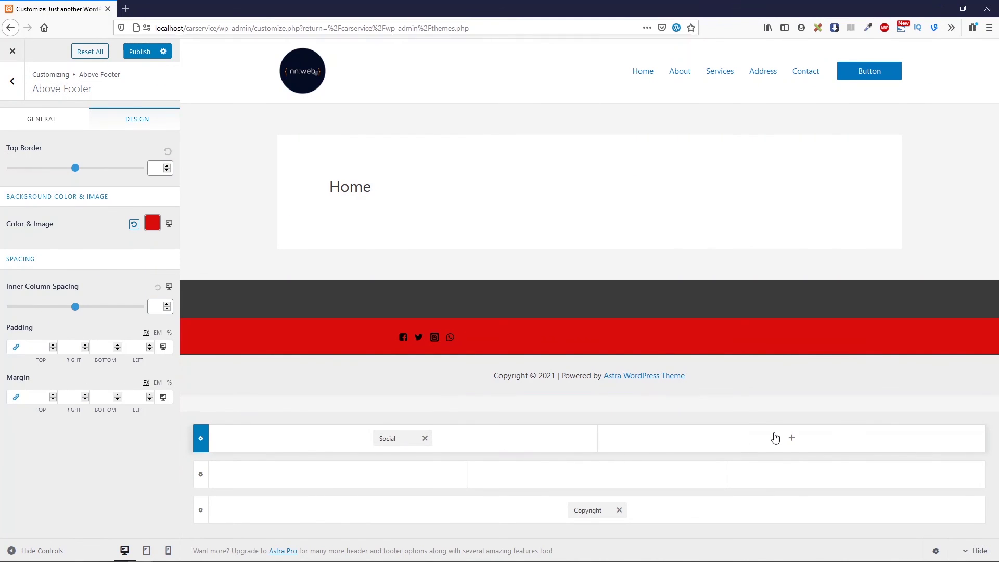
Examine the elements available for the second column of the Above Footer row, and close the list without adding one
click(791, 437)
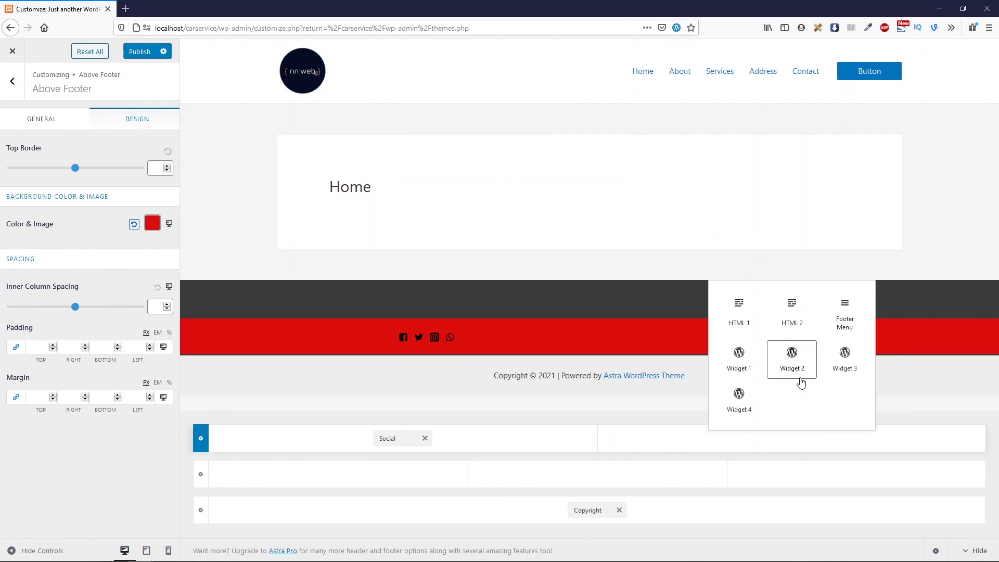
click(715, 258)
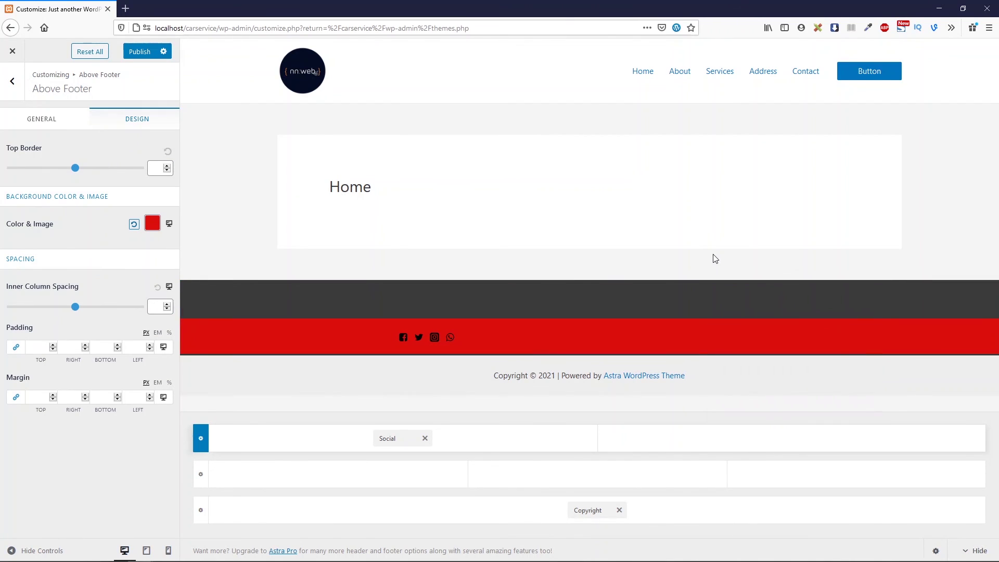